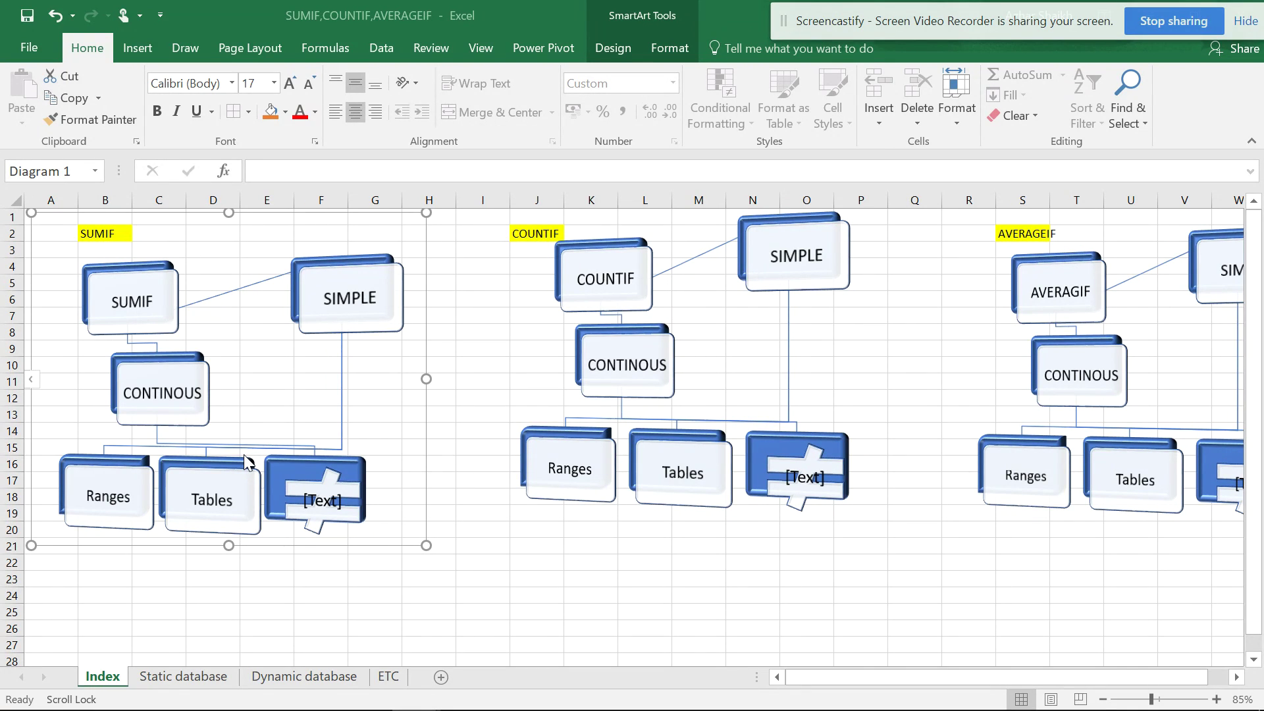
# - Open the Dynamic database sheet and begin a SUMIF formula in cell K3
pyautogui.click(303, 678)
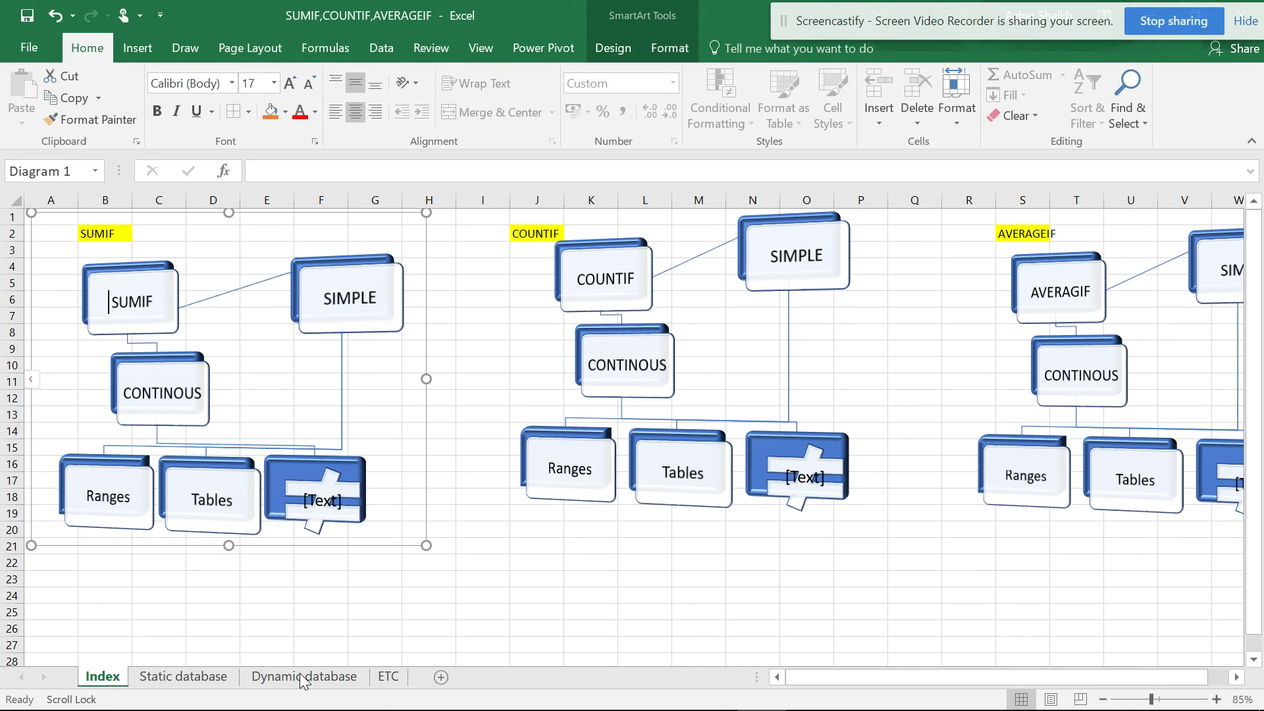
pyautogui.click(302, 677)
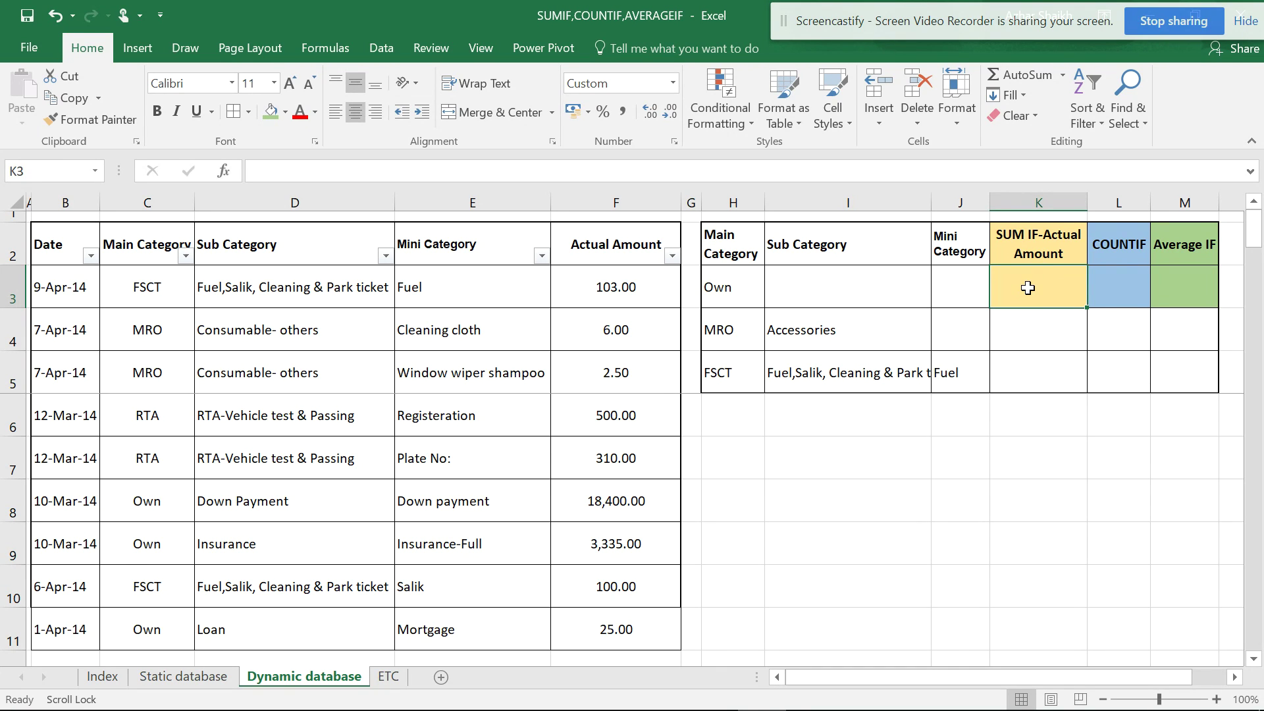
pyautogui.write('=')
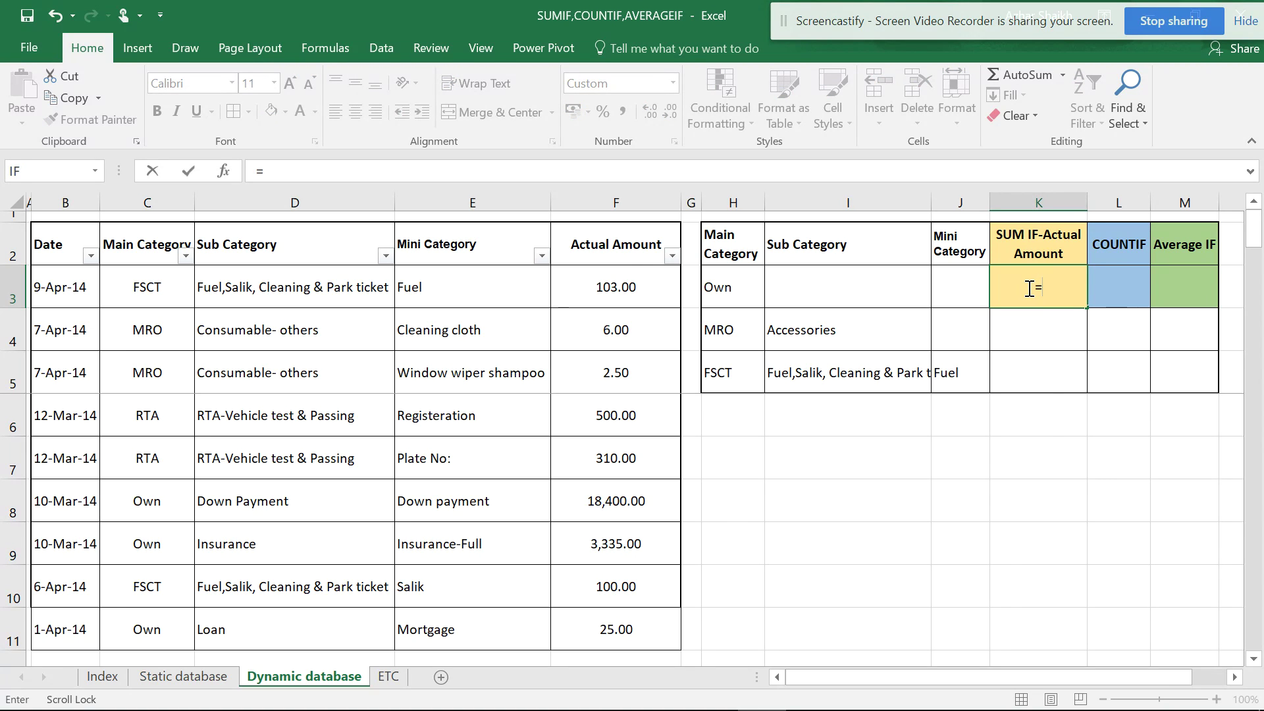
pyautogui.write('sumif')
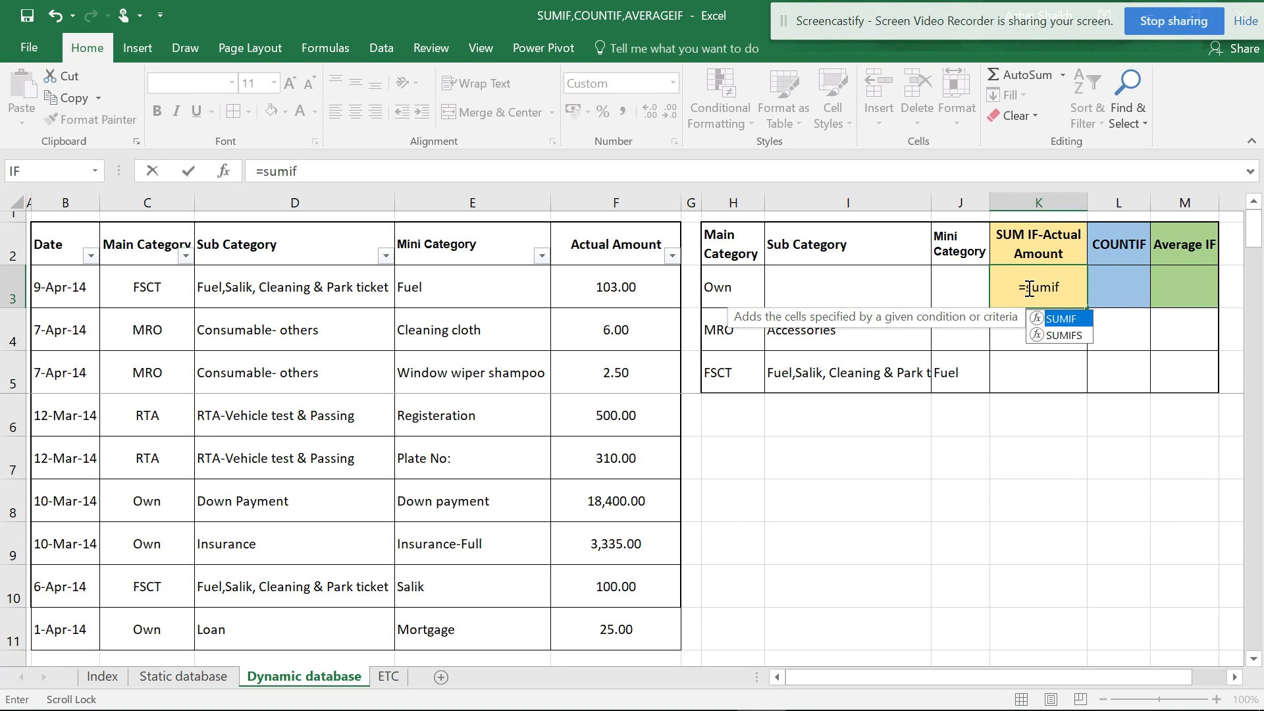
pyautogui.write('(')
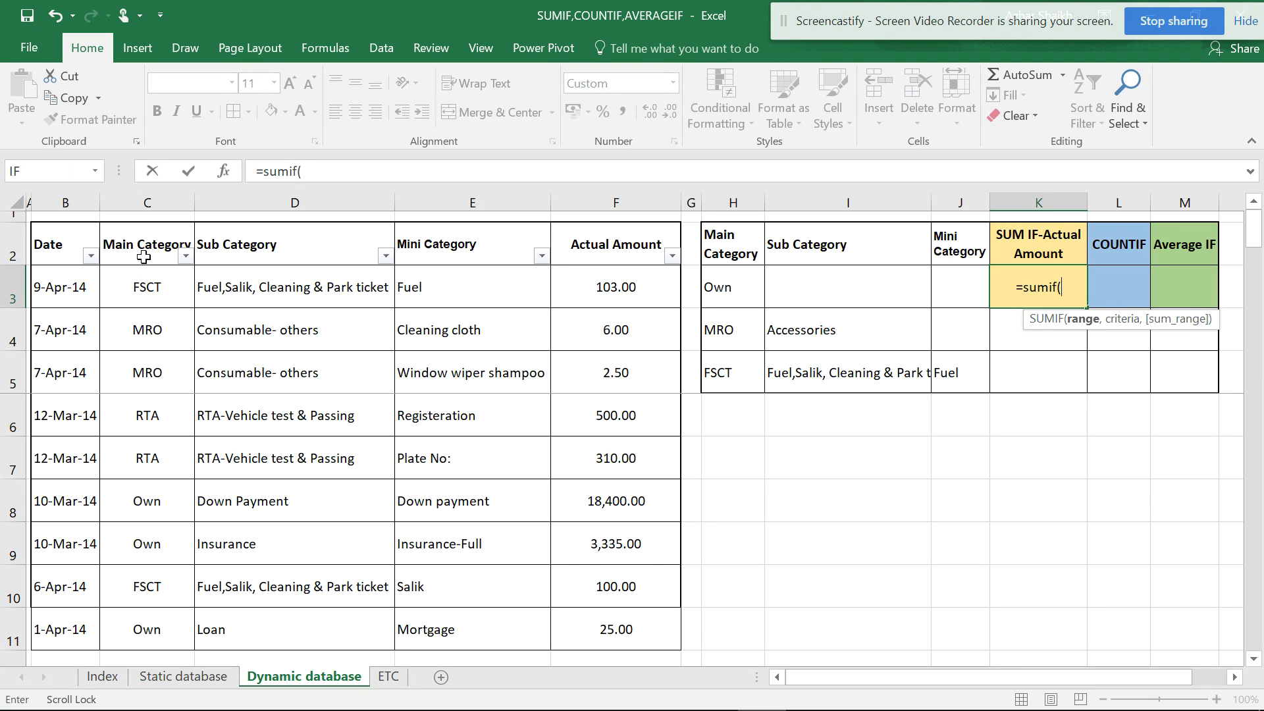
pyautogui.moveTo(151, 277); pyautogui.dragTo(128, 622)
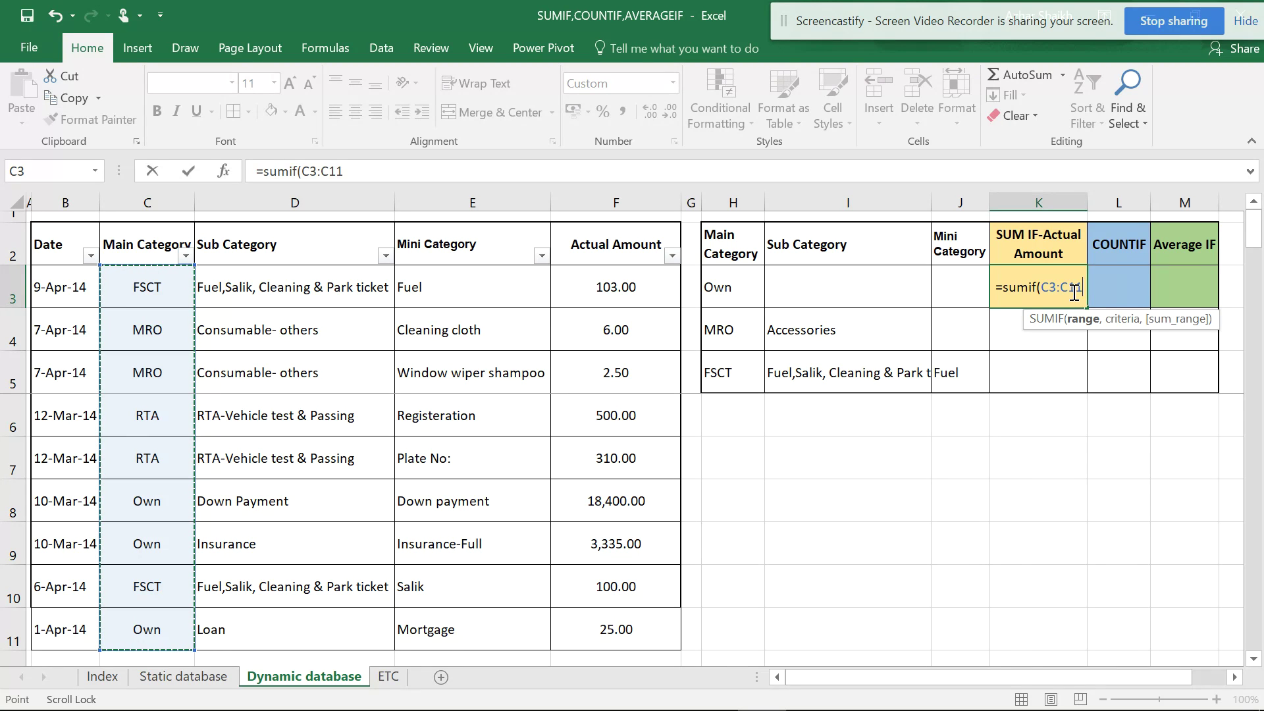
pyautogui.press('BackSpace')
pyautogui.press('BackSpace')
pyautogui.press('BackSpace')
pyautogui.press('BackSpace')
pyautogui.press('BackSpace')
pyautogui.press('BackSpace')
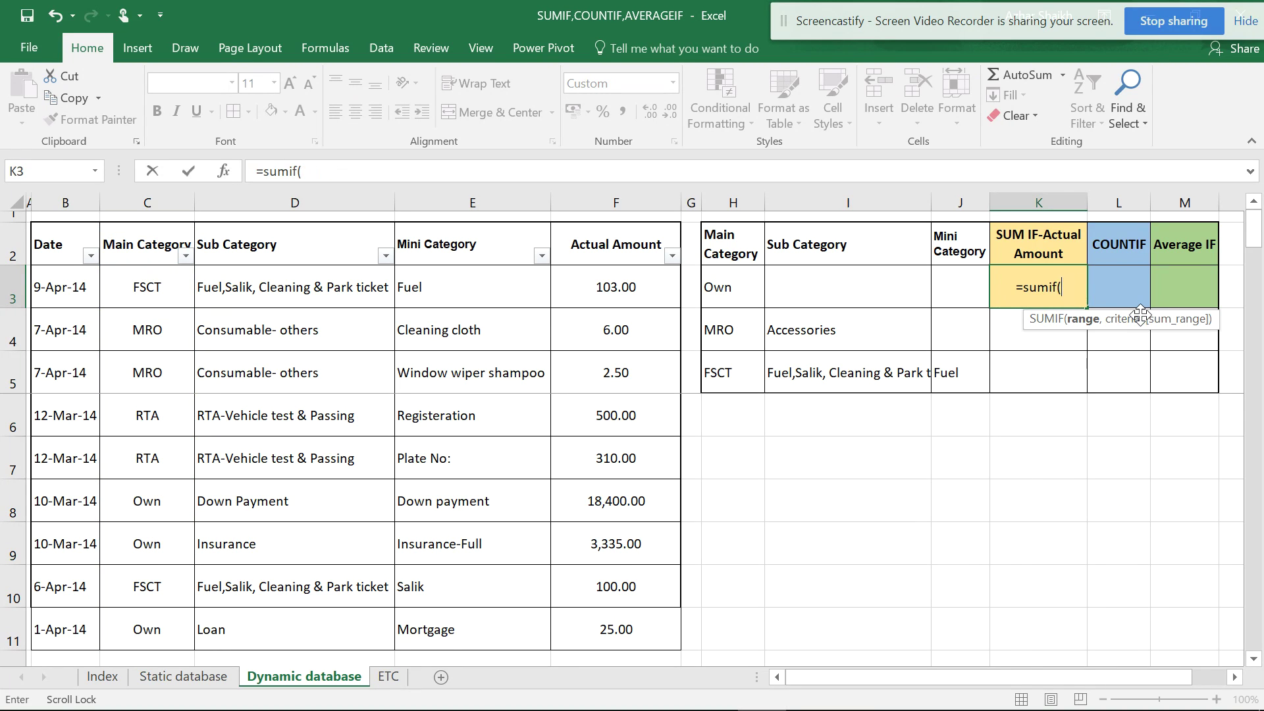
# - Complete the SUMIF formula in K3 with range C:C, criteria H3 and sum range F:F
pyautogui.click(146, 201)
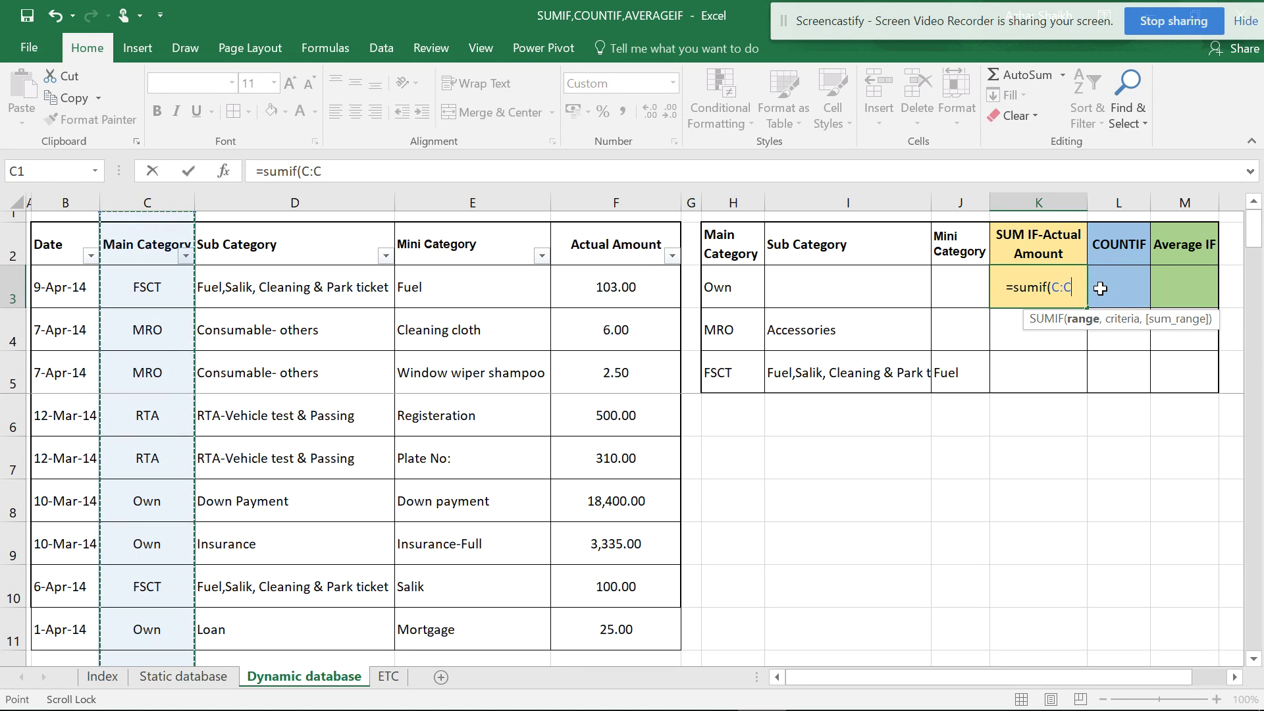
pyautogui.write(',')
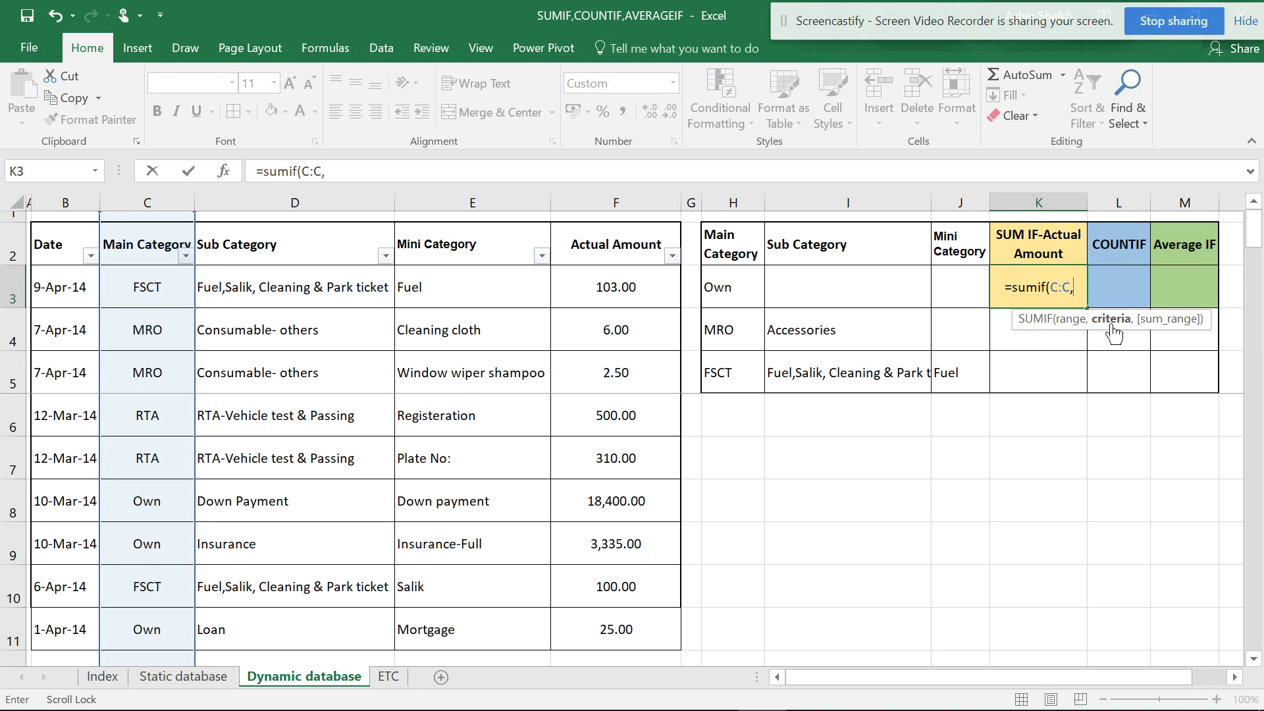
pyautogui.click(724, 290)
pyautogui.write(',')
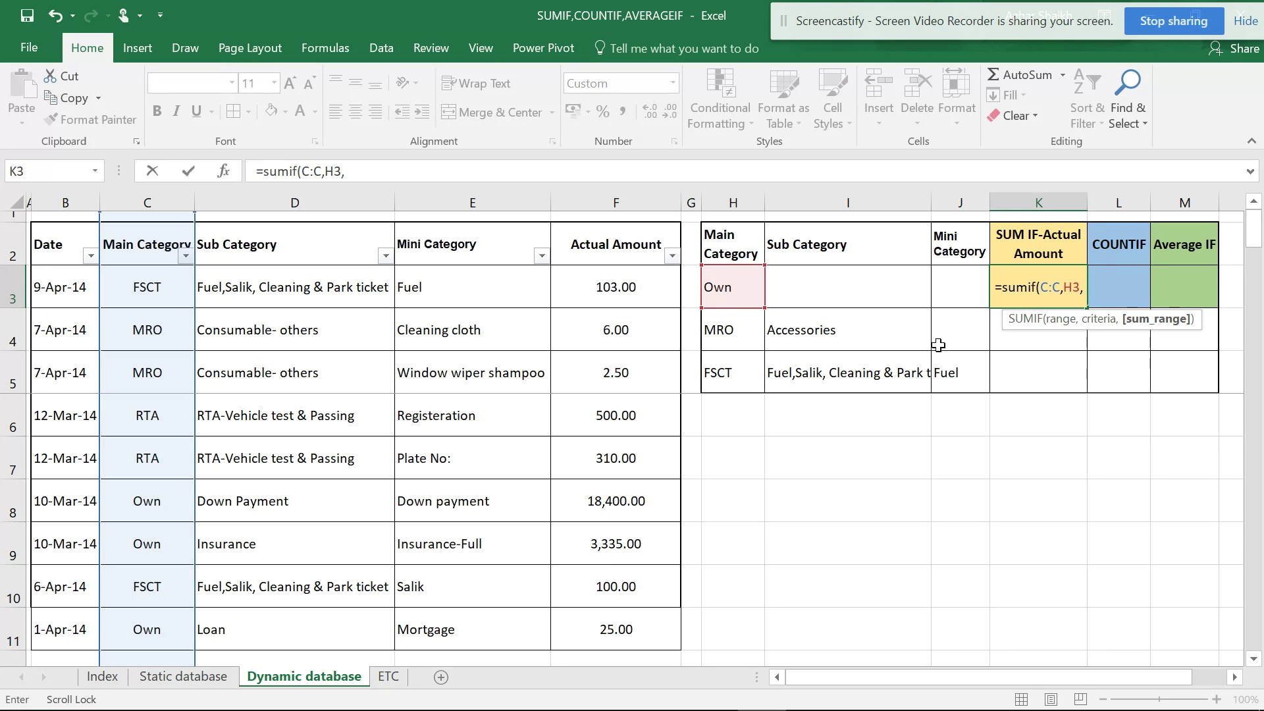
pyautogui.click(622, 195)
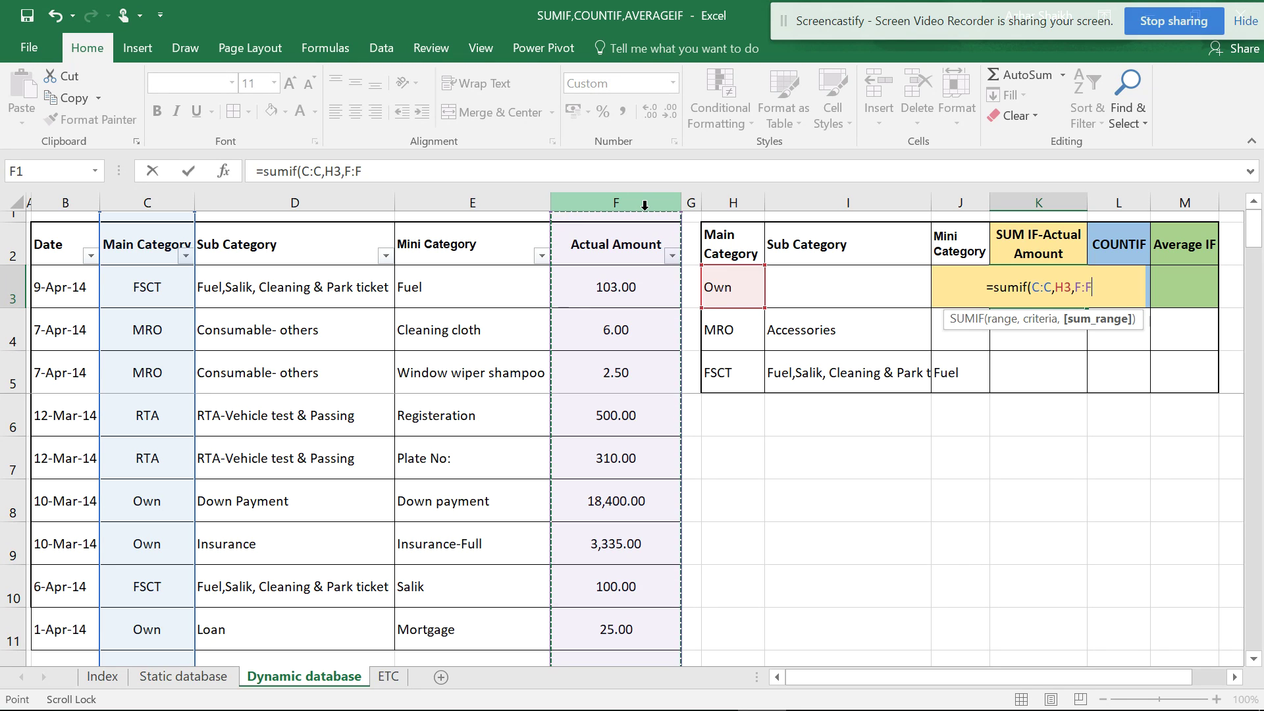
pyautogui.write(')')
pyautogui.press('Return')
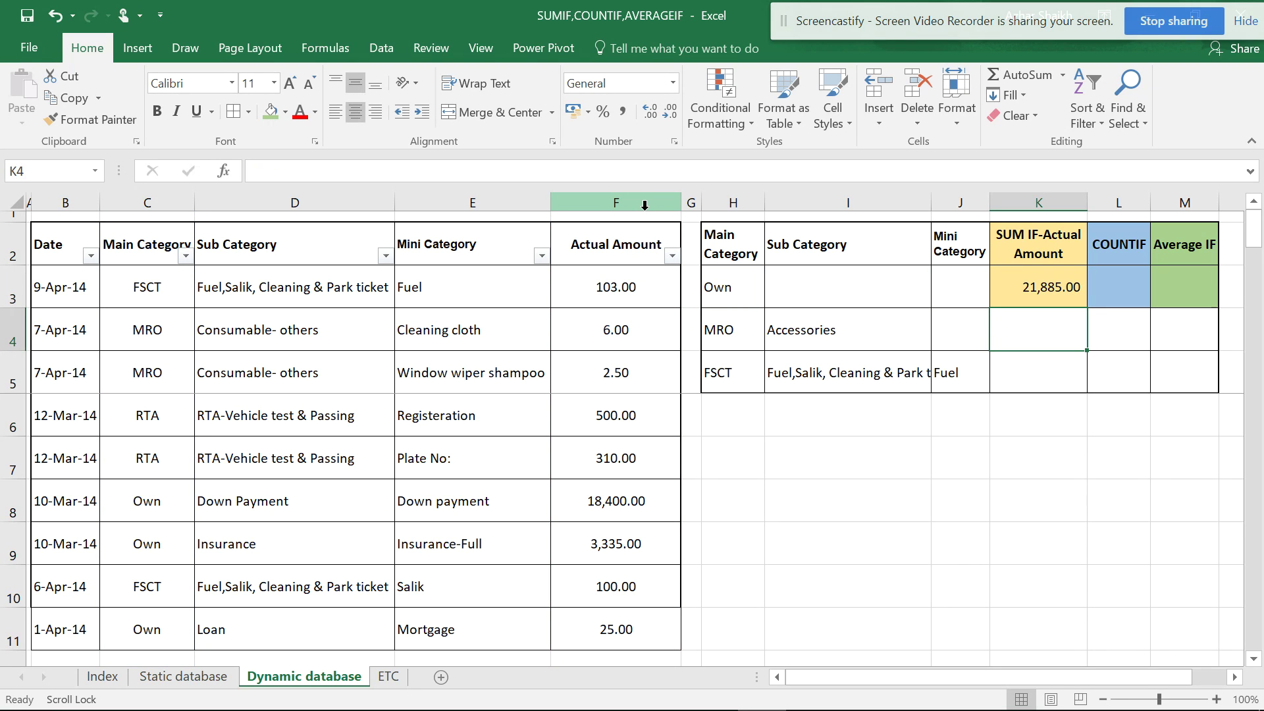
pyautogui.click(1047, 294)
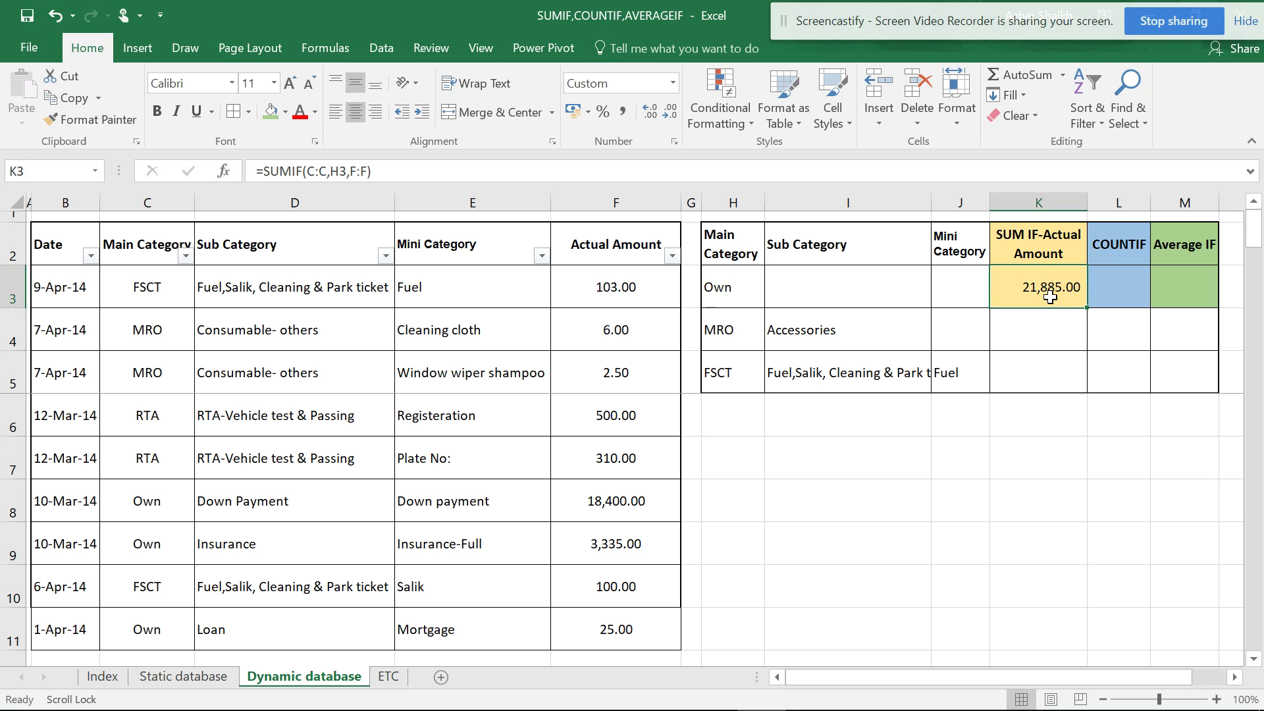
# - Enter the formula =COUNTIF(C:C,H3) in cell L3 to count the Own main category entries
pyautogui.click(1110, 294)
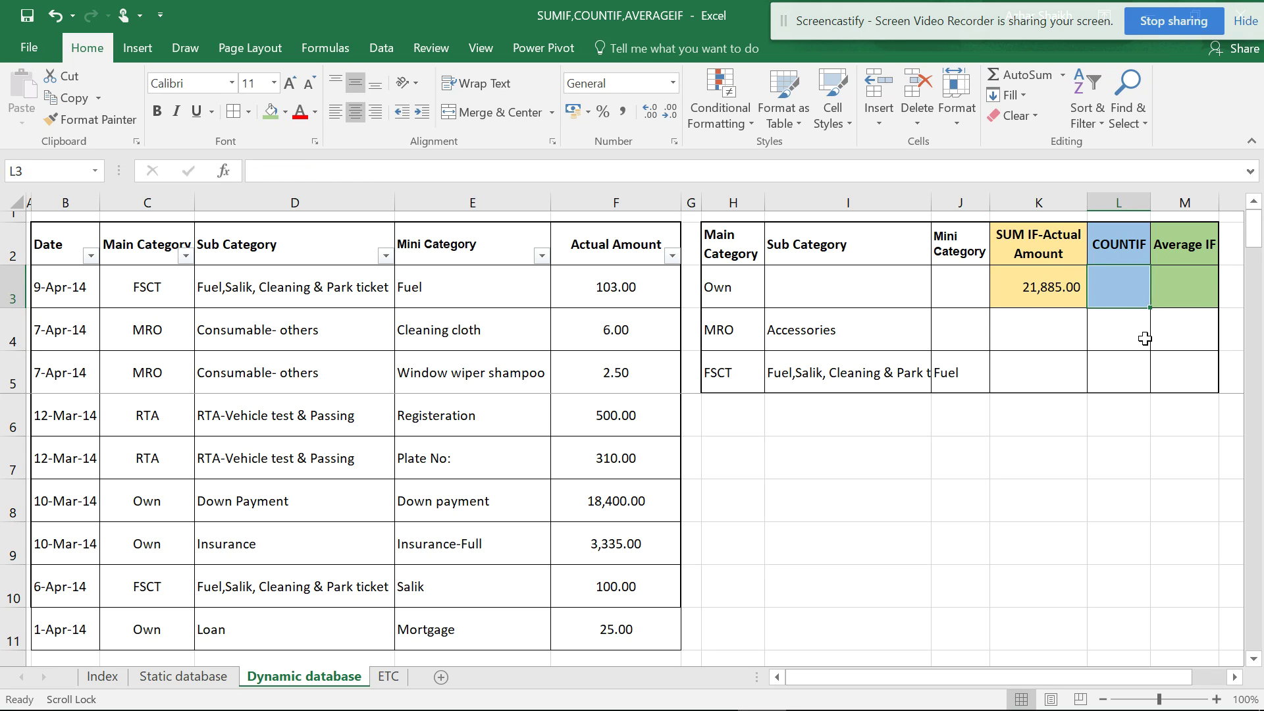
pyautogui.write('=coun')
pyautogui.write('if')
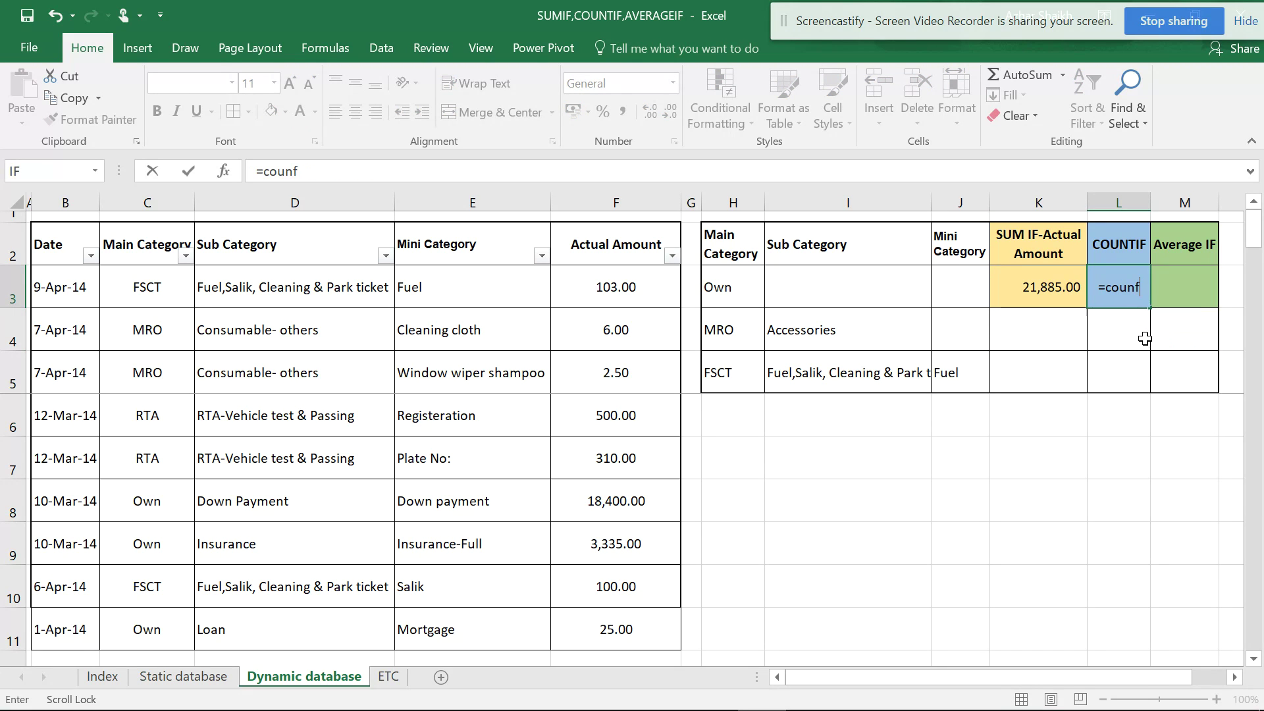
pyautogui.press('BackSpace')
pyautogui.press('BackSpace')
pyautogui.press('BackSpace')
pyautogui.write('tif(')
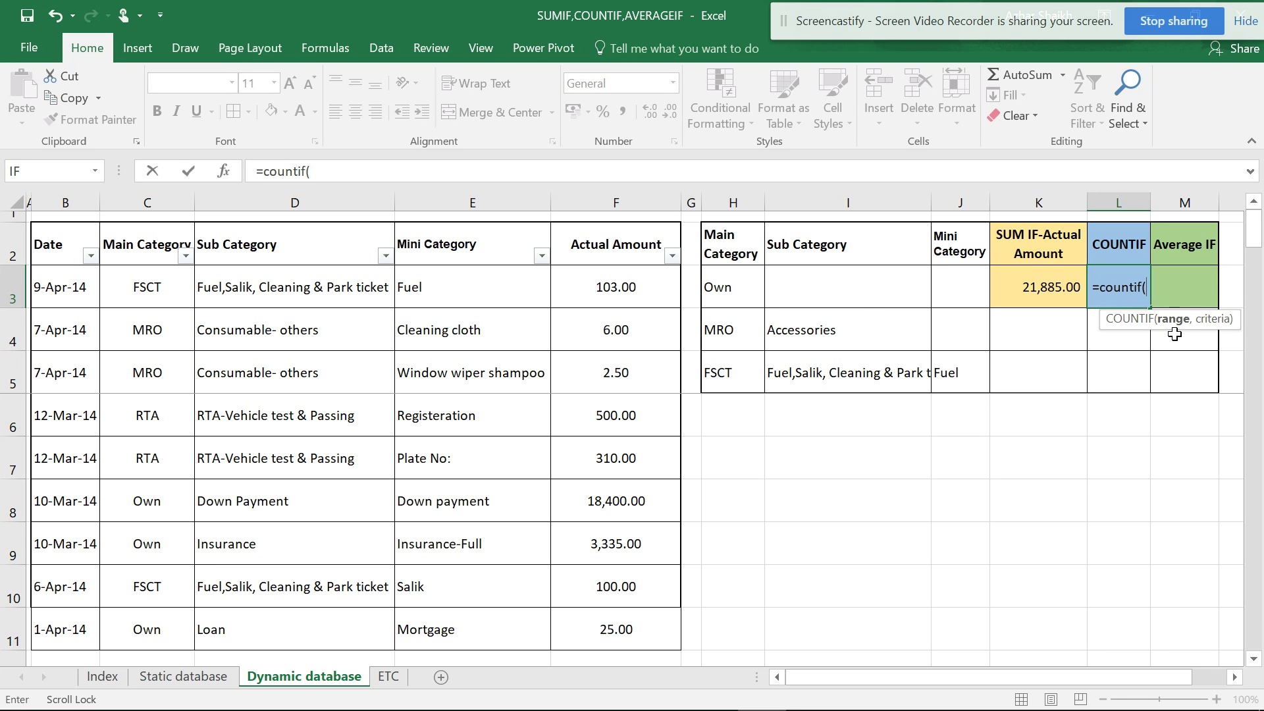
pyautogui.click(135, 202)
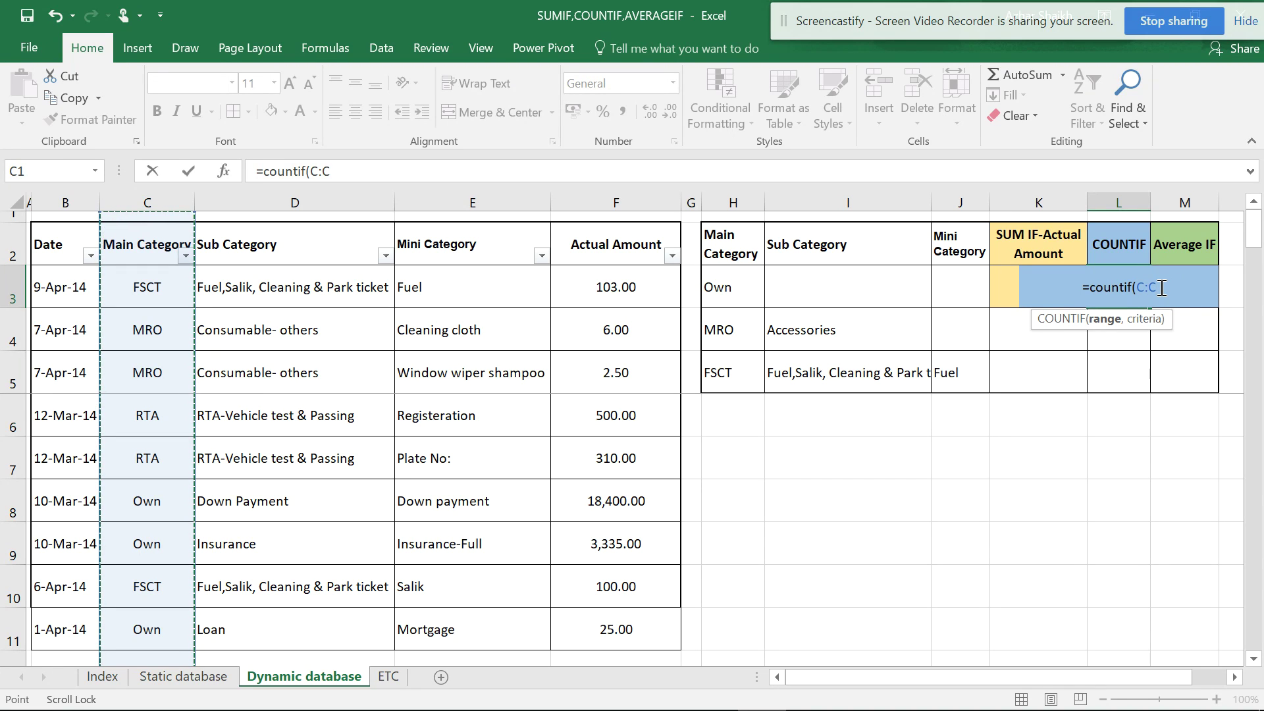
pyautogui.write(',')
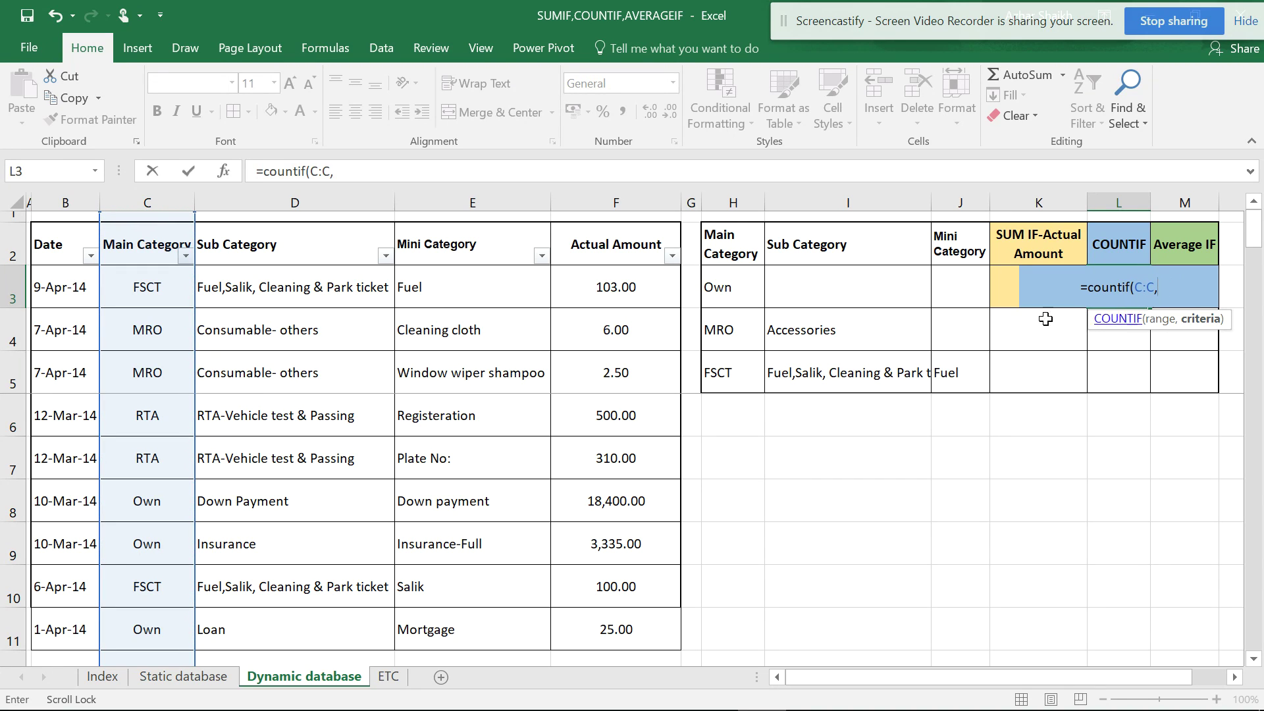
pyautogui.click(746, 296)
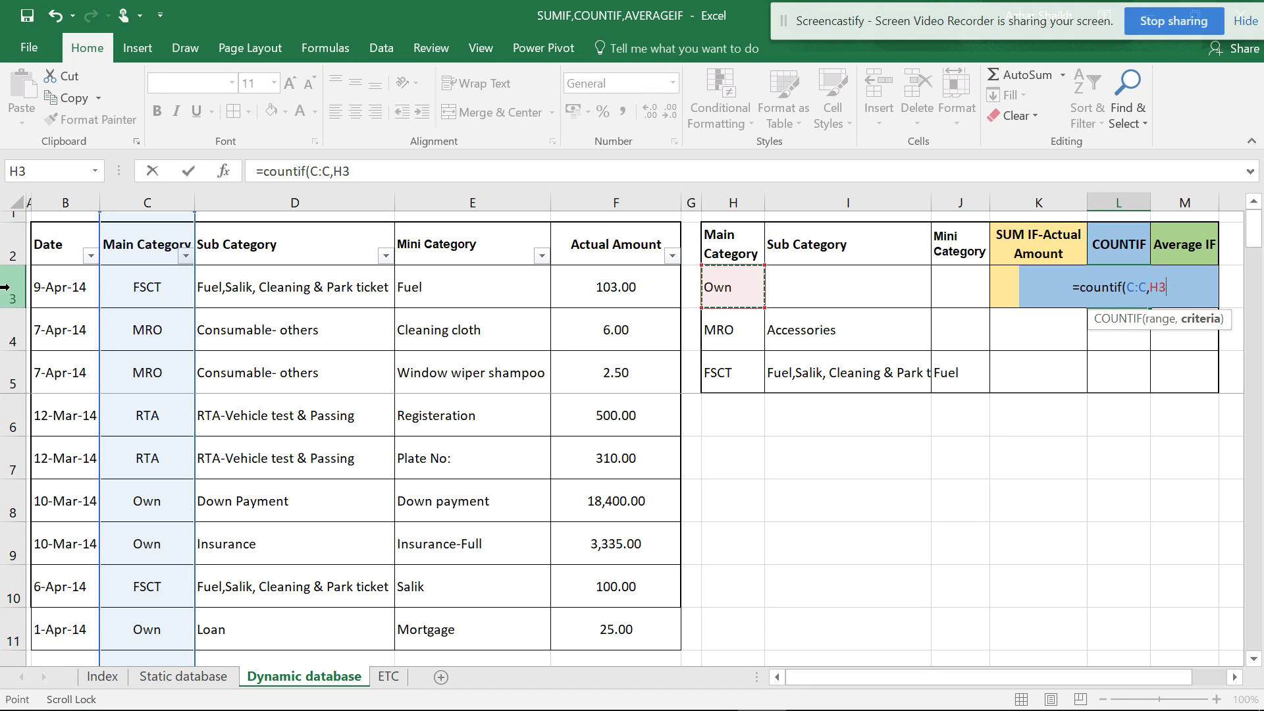
pyautogui.write(')')
pyautogui.press('Return')
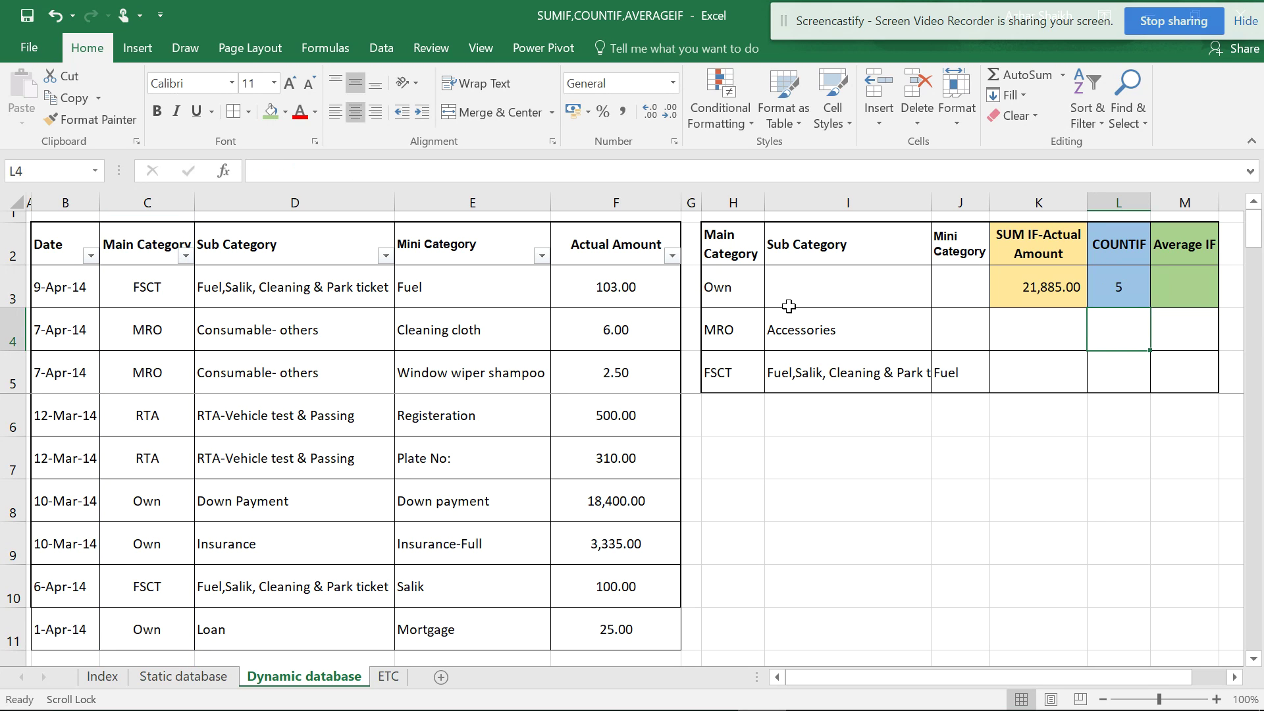
# - Build an AVERAGEIF formula in cell M3 with range C:C, criteria H3 and average range F:F
pyautogui.click(1188, 284)
pyautogui.write('=')
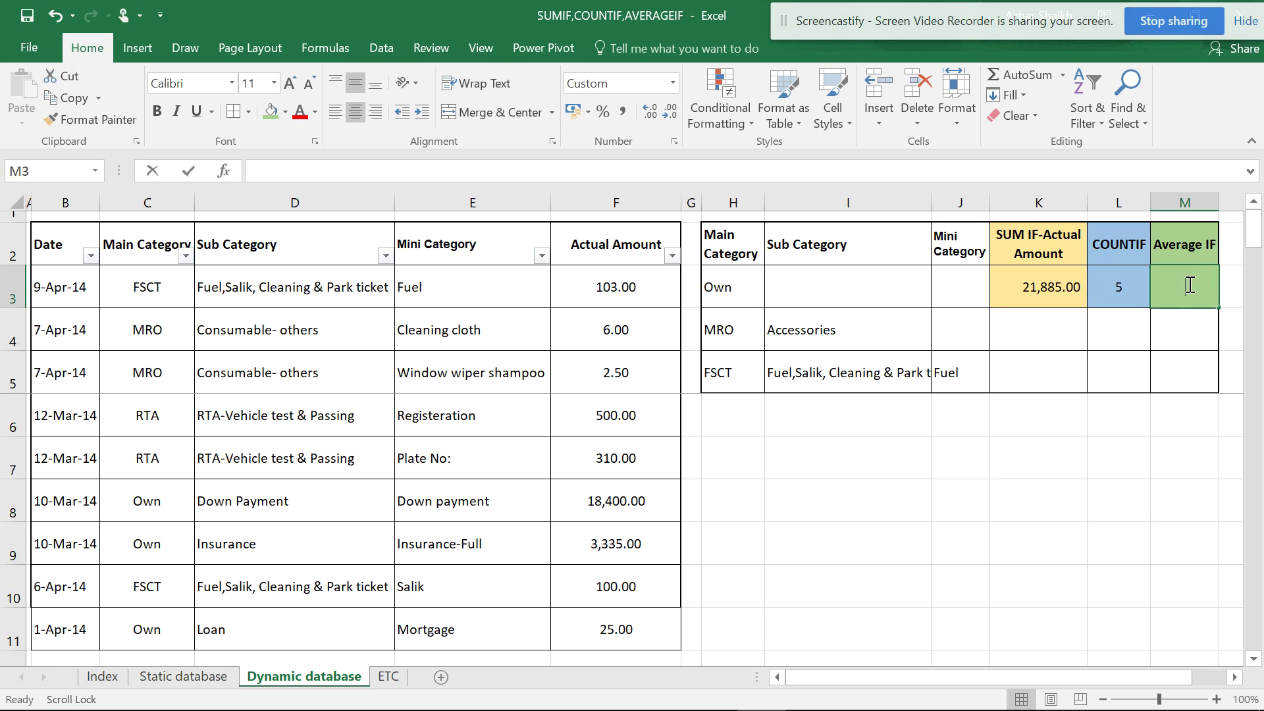
pyautogui.write('a')
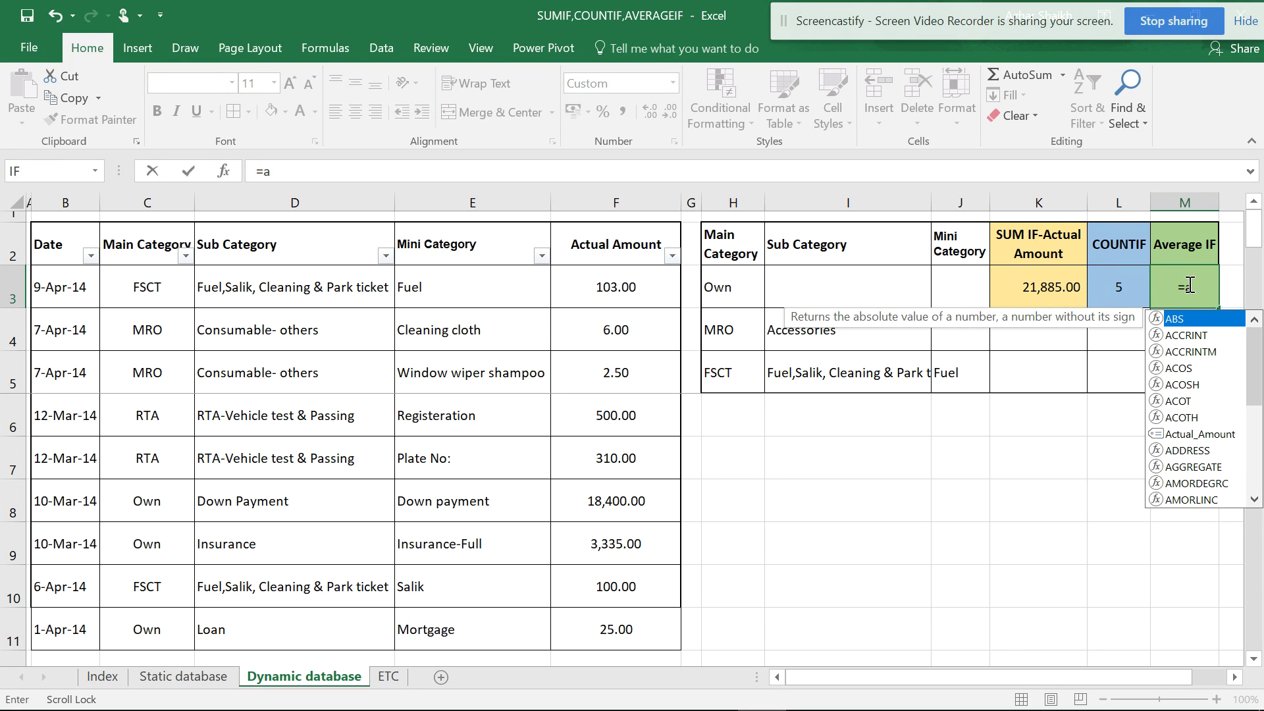
pyautogui.write('verageif')
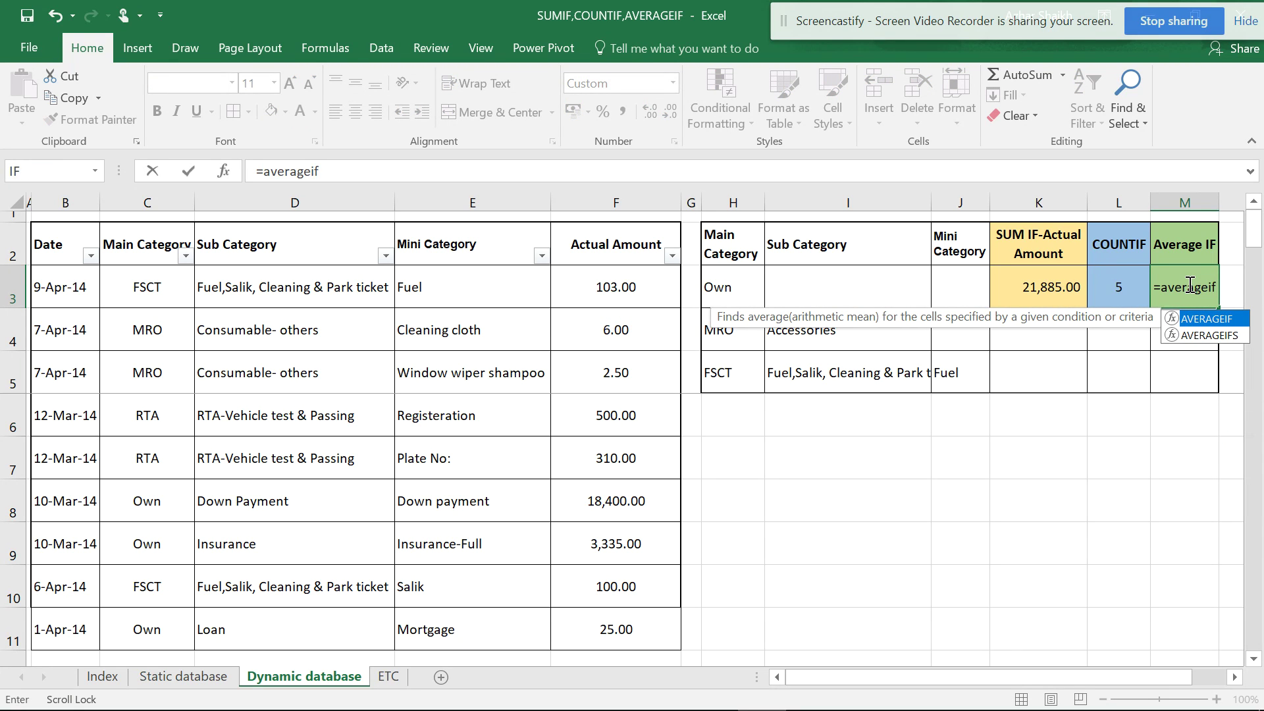
pyautogui.write('(')
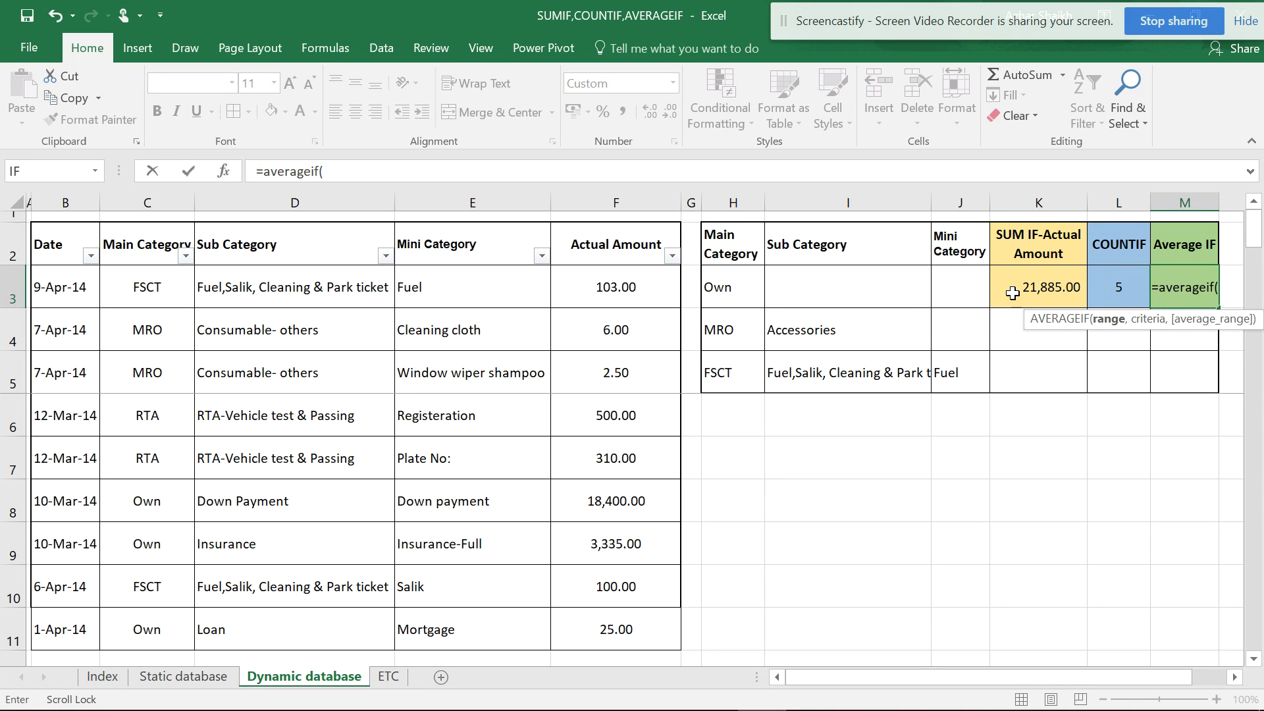
pyautogui.click(148, 204)
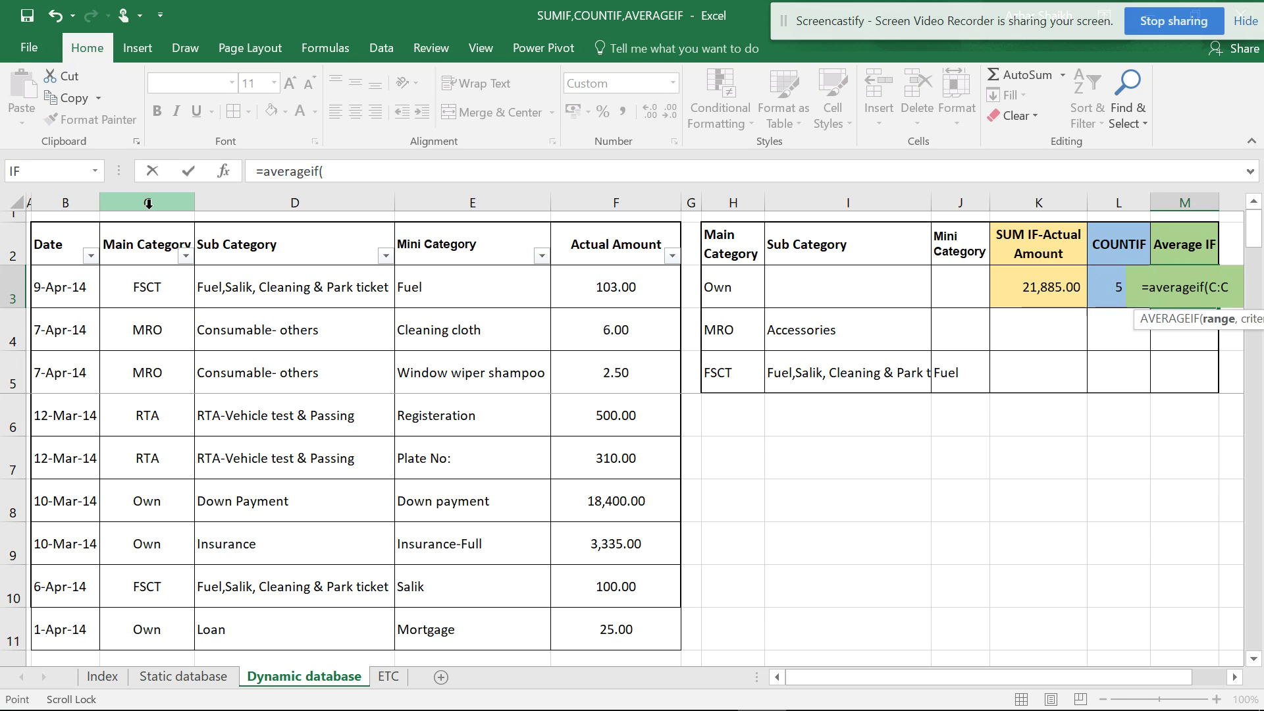
pyautogui.write(',')
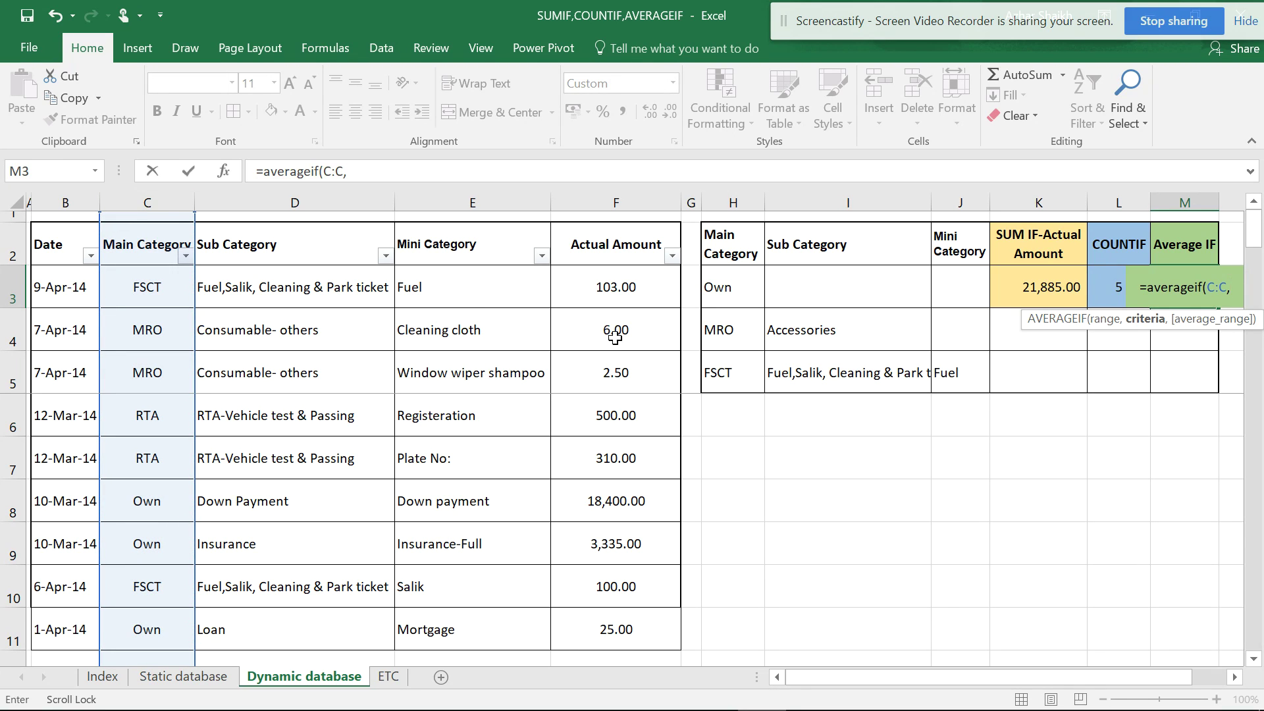
pyautogui.click(724, 283)
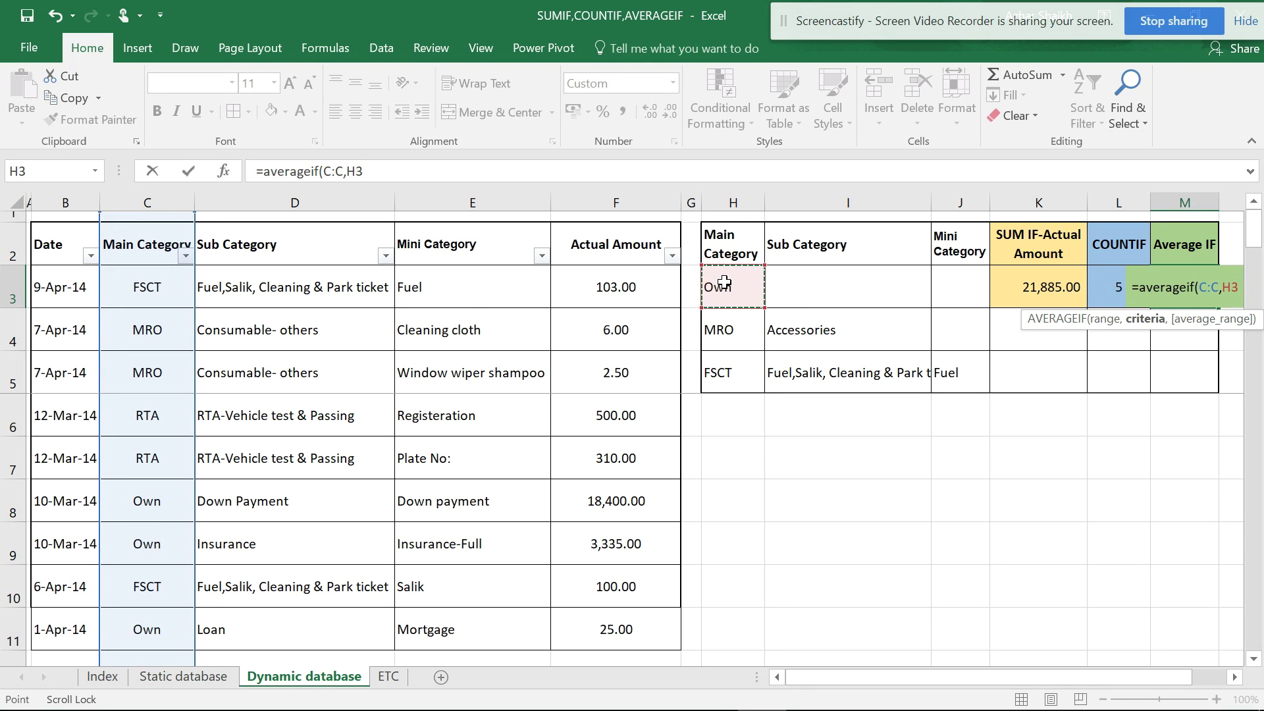
pyautogui.write(',')
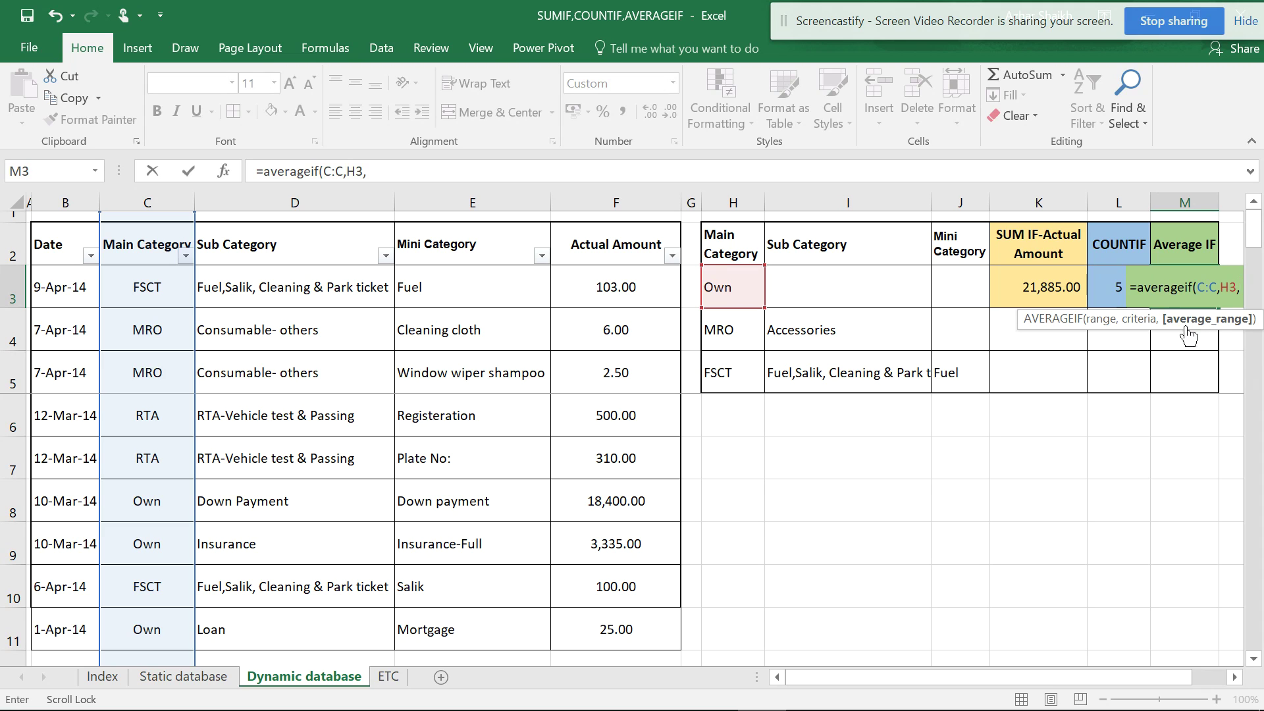
pyautogui.click(614, 202)
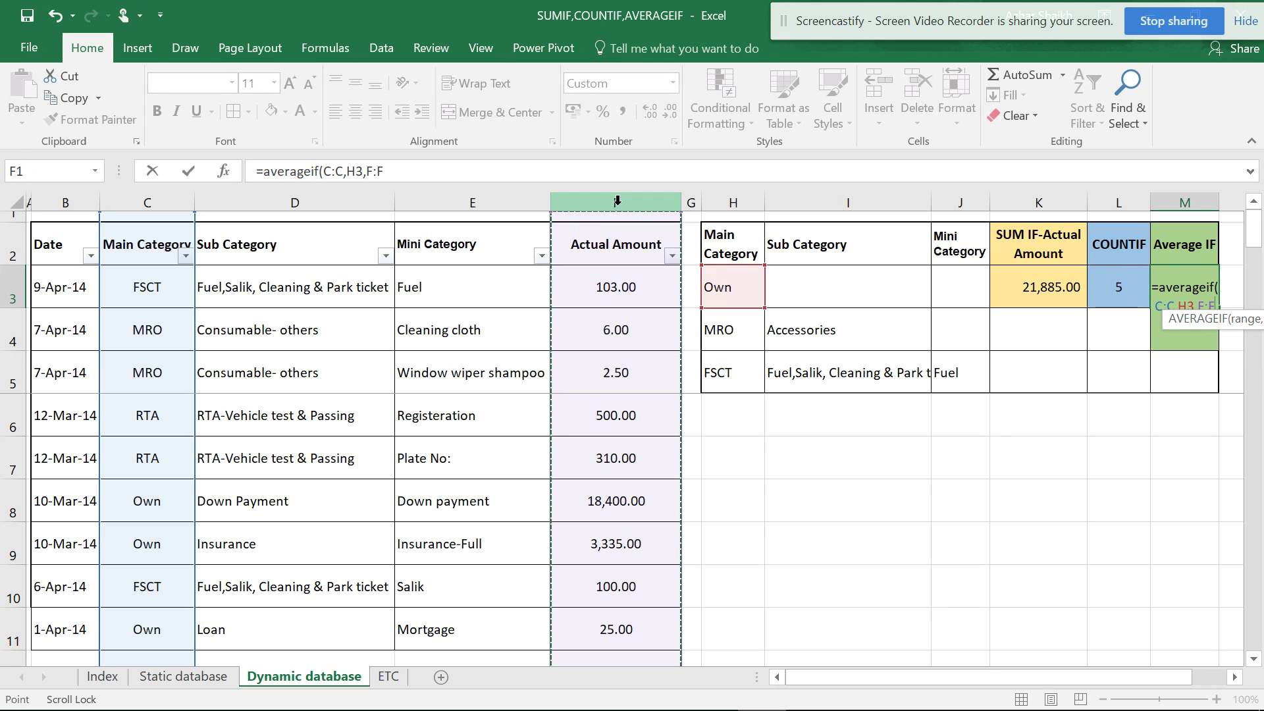
# - Finish M3's AVERAGEIF formula with its closing parenthesis and commit it
pyautogui.click(1175, 322)
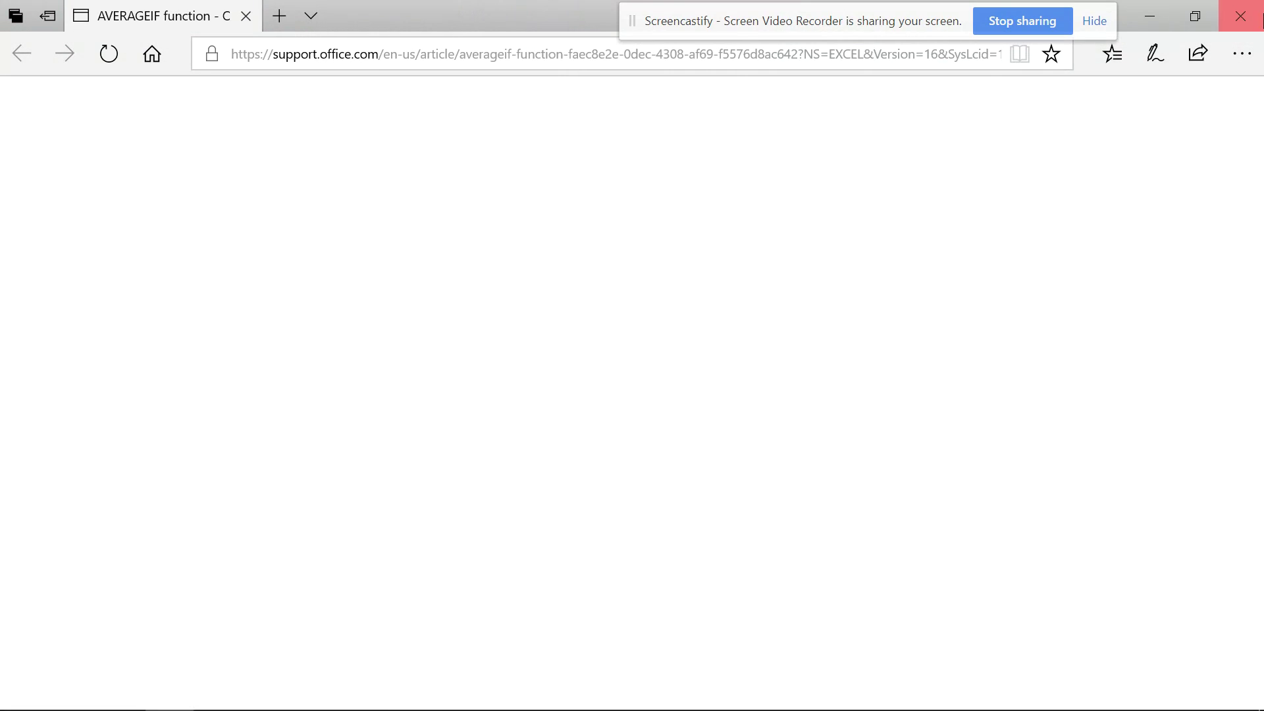
pyautogui.click(1243, 15)
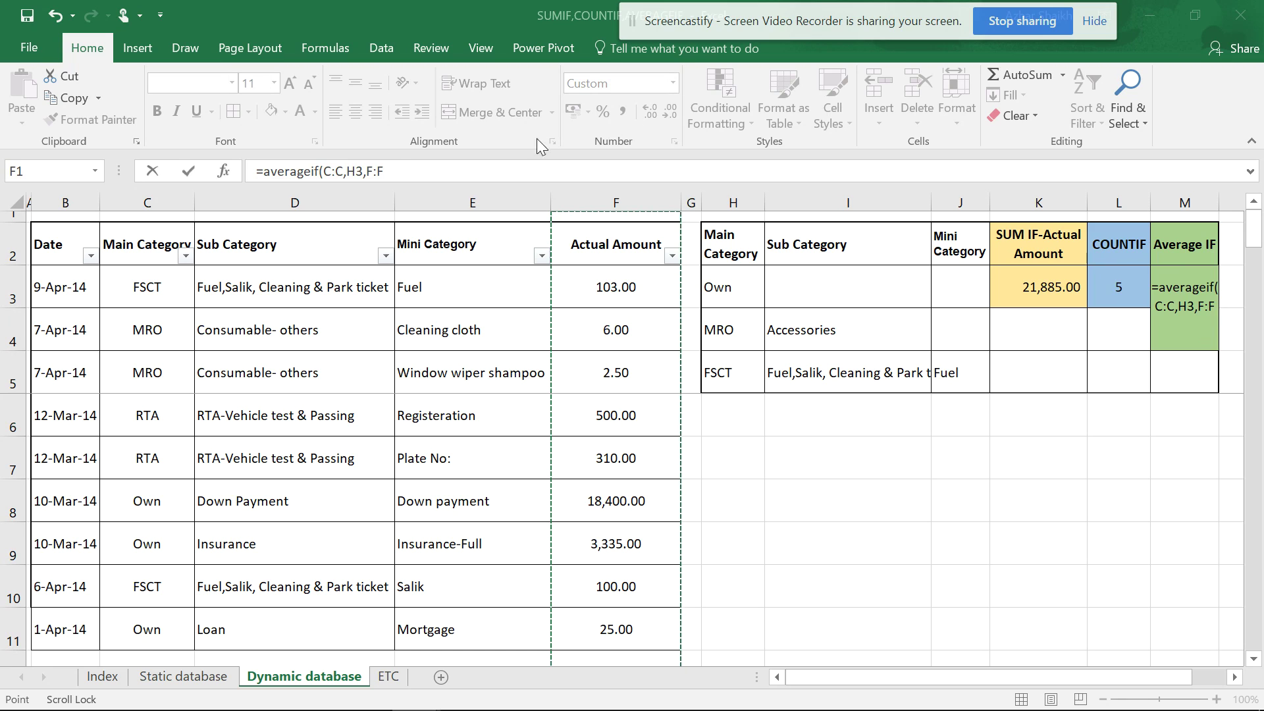
pyautogui.click(408, 169)
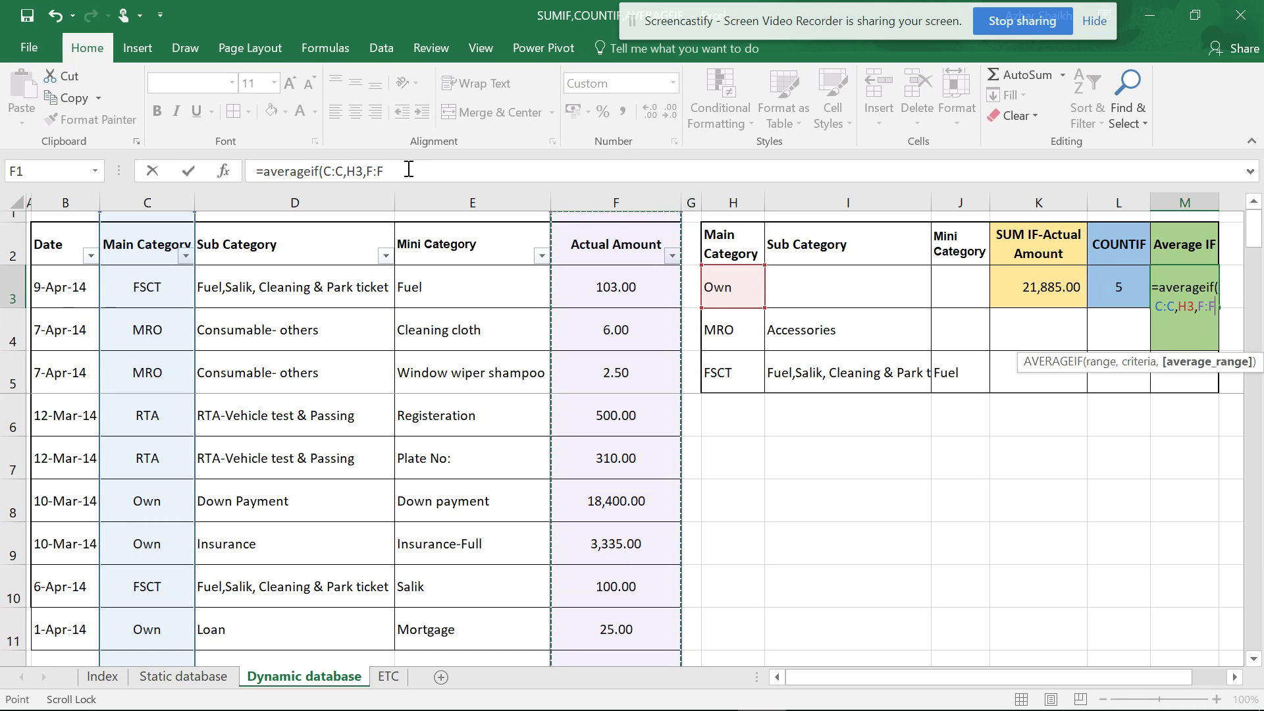
pyautogui.click(409, 169)
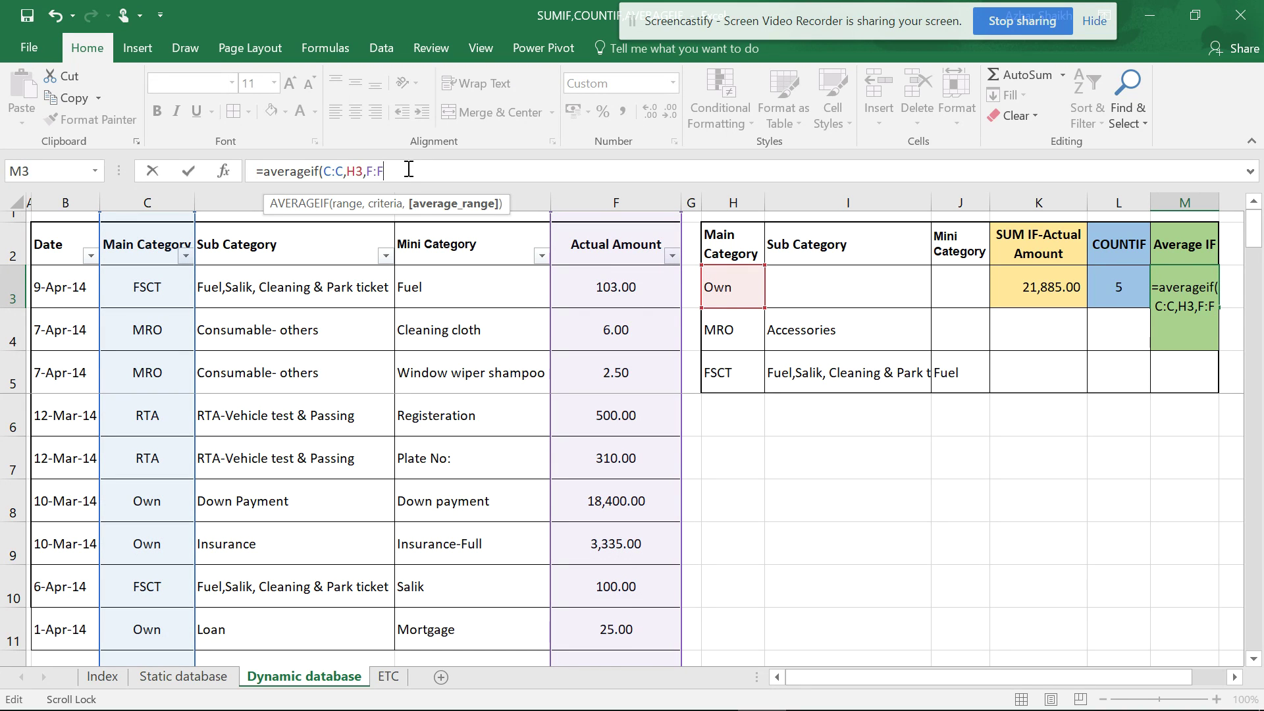
pyautogui.write(')')
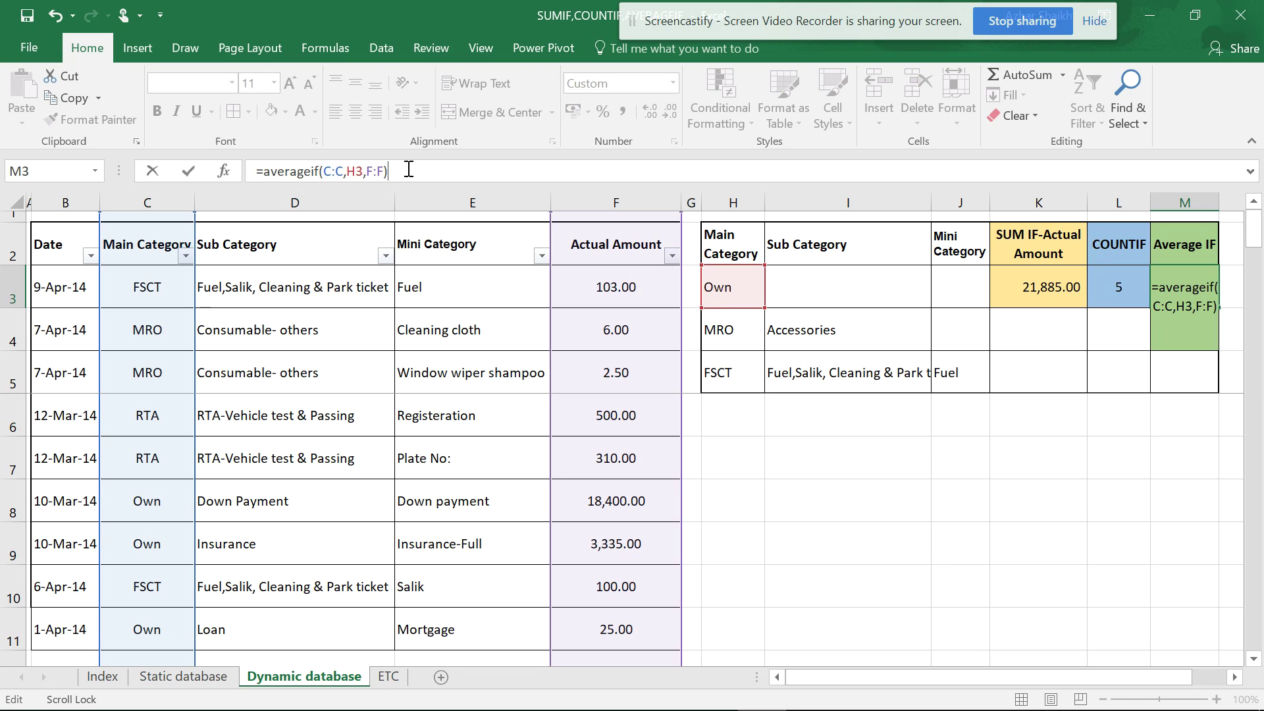
pyautogui.press('Return')
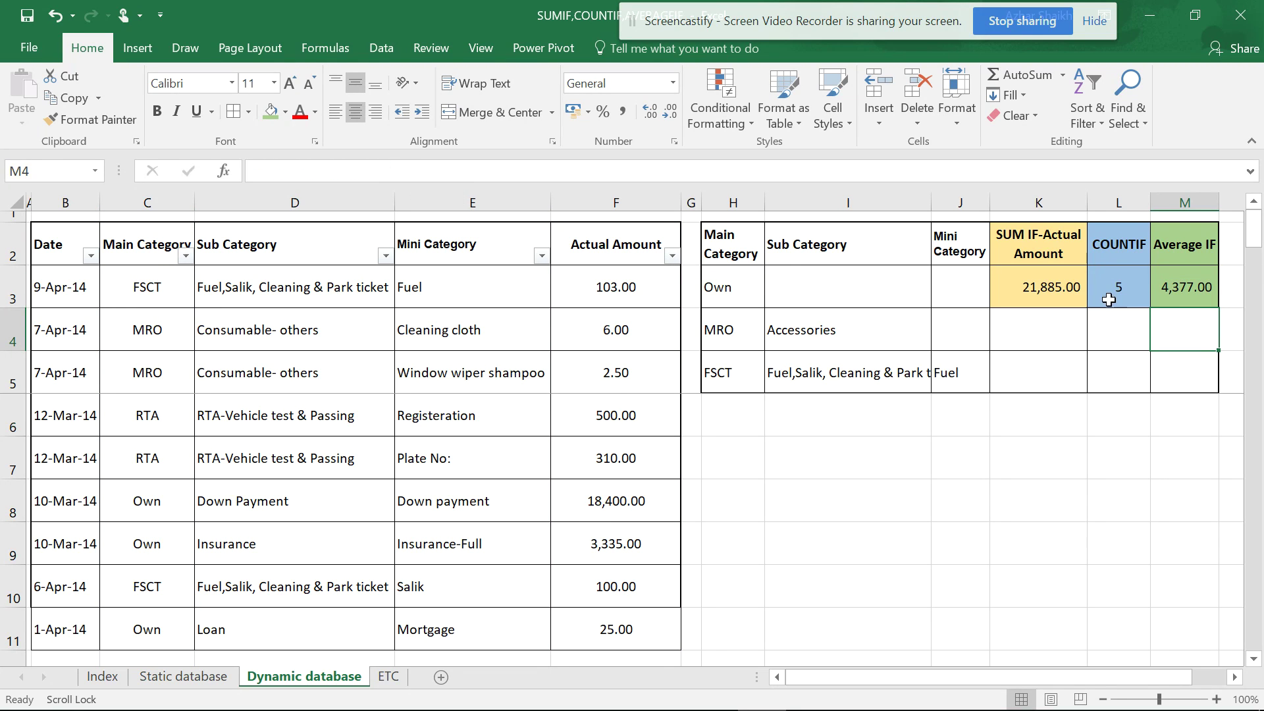
# - Examine the SUMIF formula in K3 and the data rows down to the end of the Dynamic database table
pyautogui.click(1038, 290)
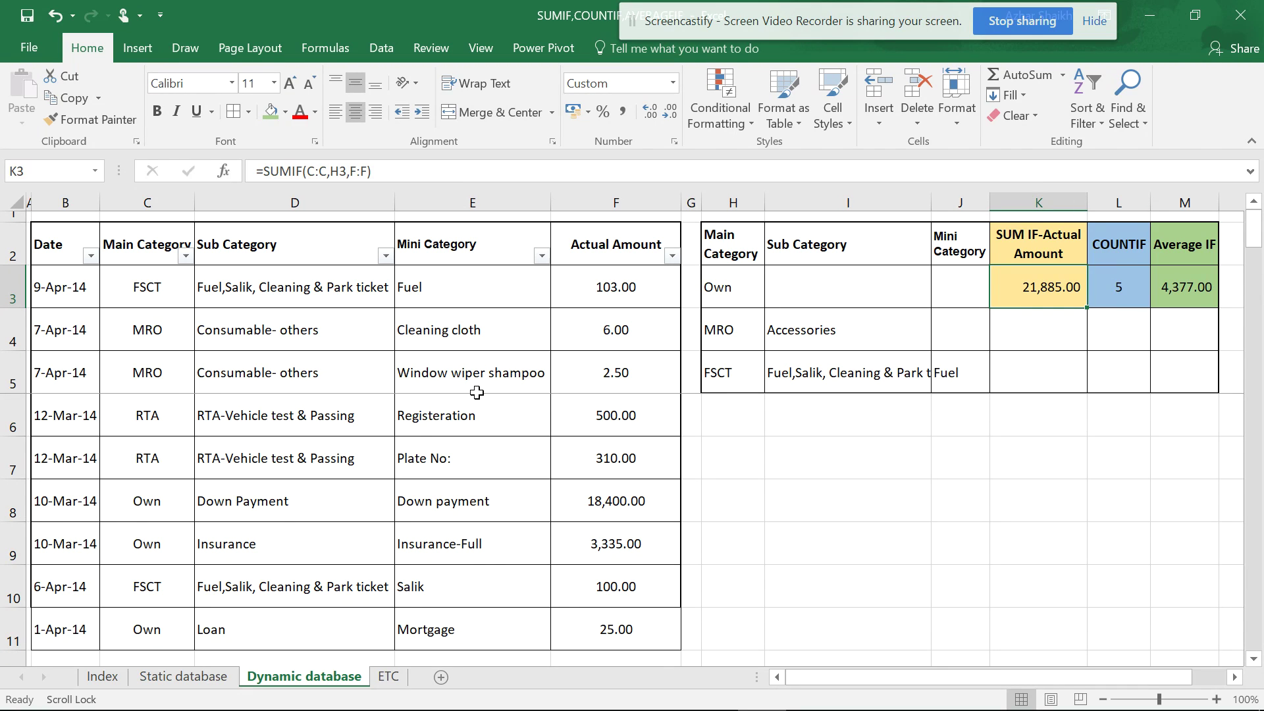
pyautogui.scroll(-2, 460, 398)
pyautogui.scroll(2, 431, 407)
pyautogui.click(422, 404)
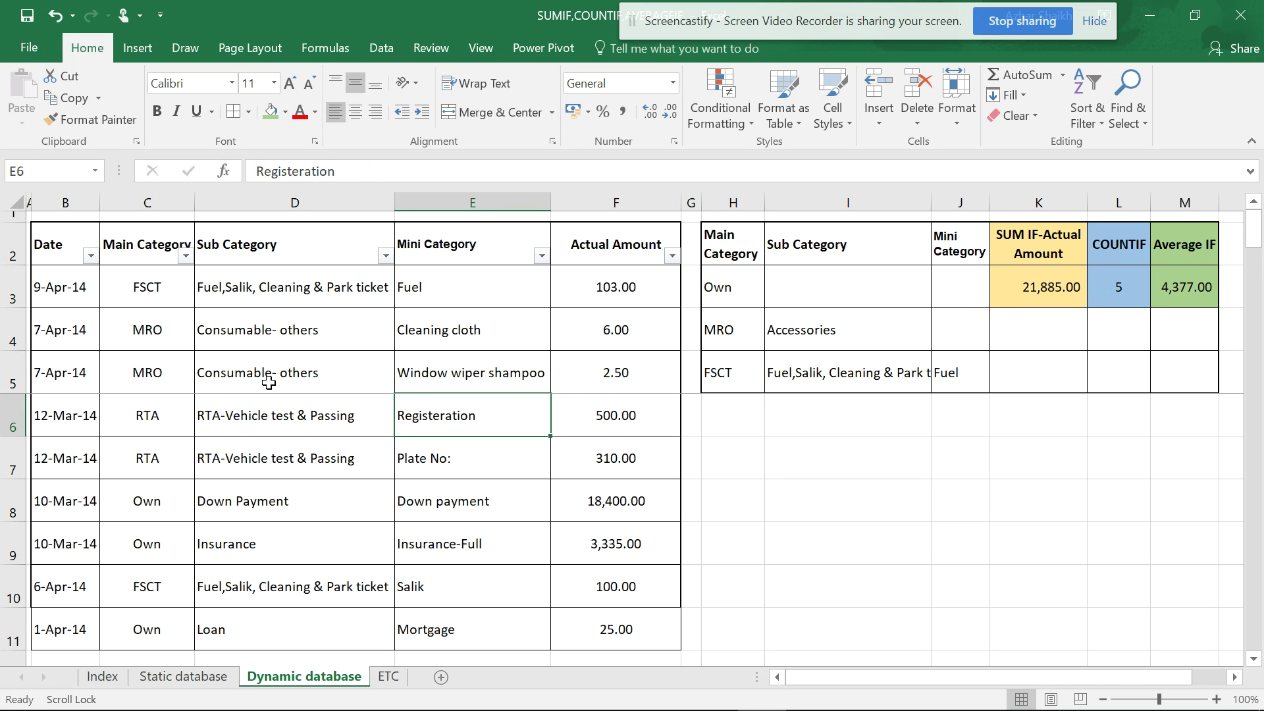
pyautogui.scroll(-1, 269, 383)
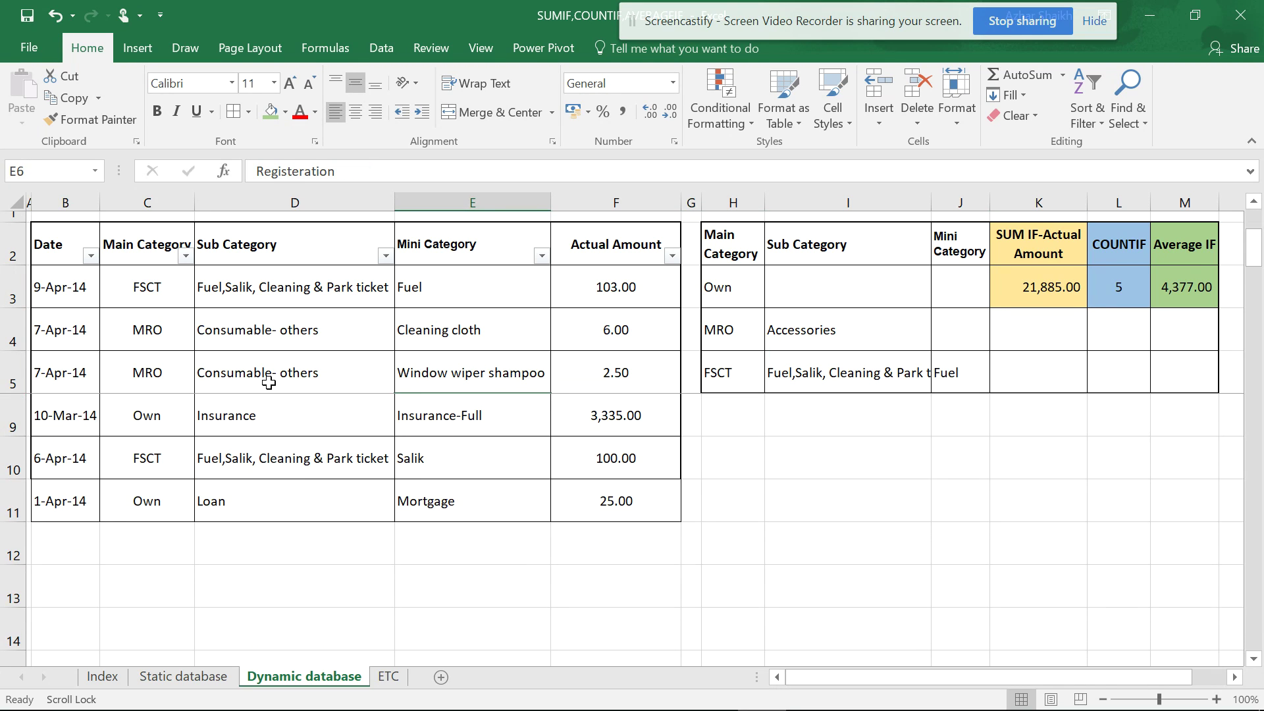
pyautogui.scroll(1, 269, 383)
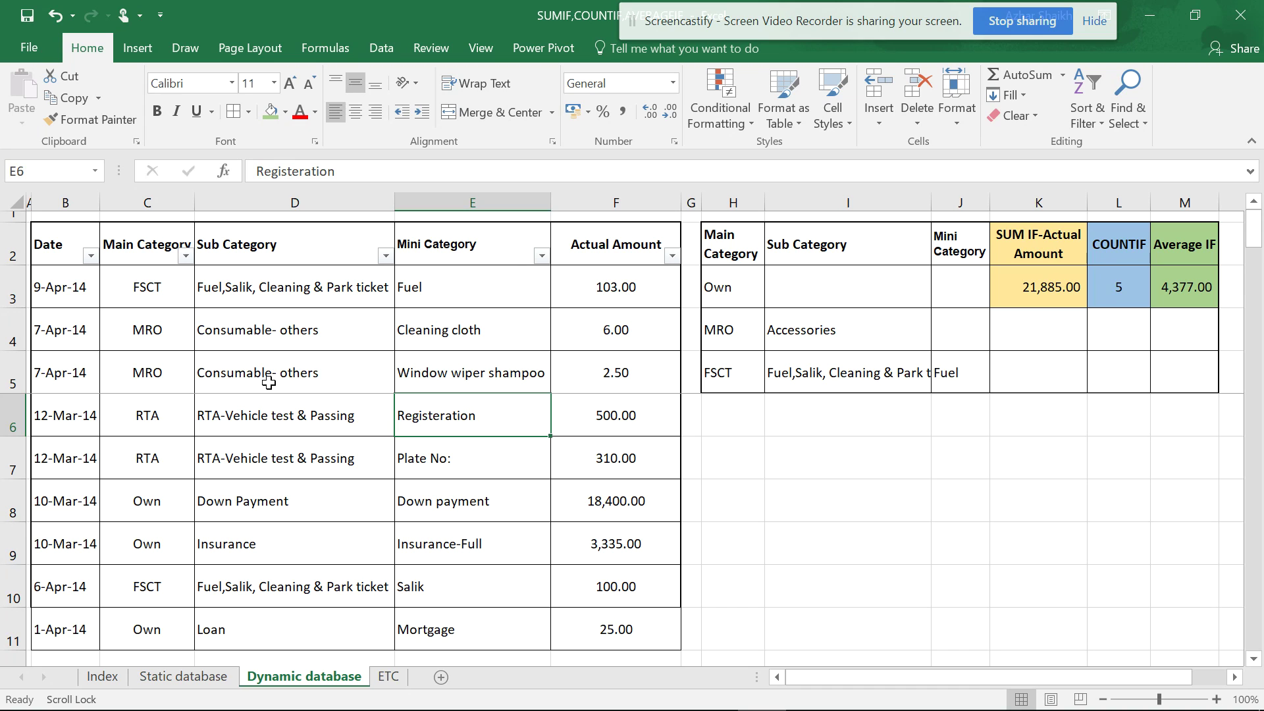
pyautogui.scroll(-1, 268, 384)
pyautogui.scroll(1, 269, 383)
pyautogui.scroll(-2, 464, 412)
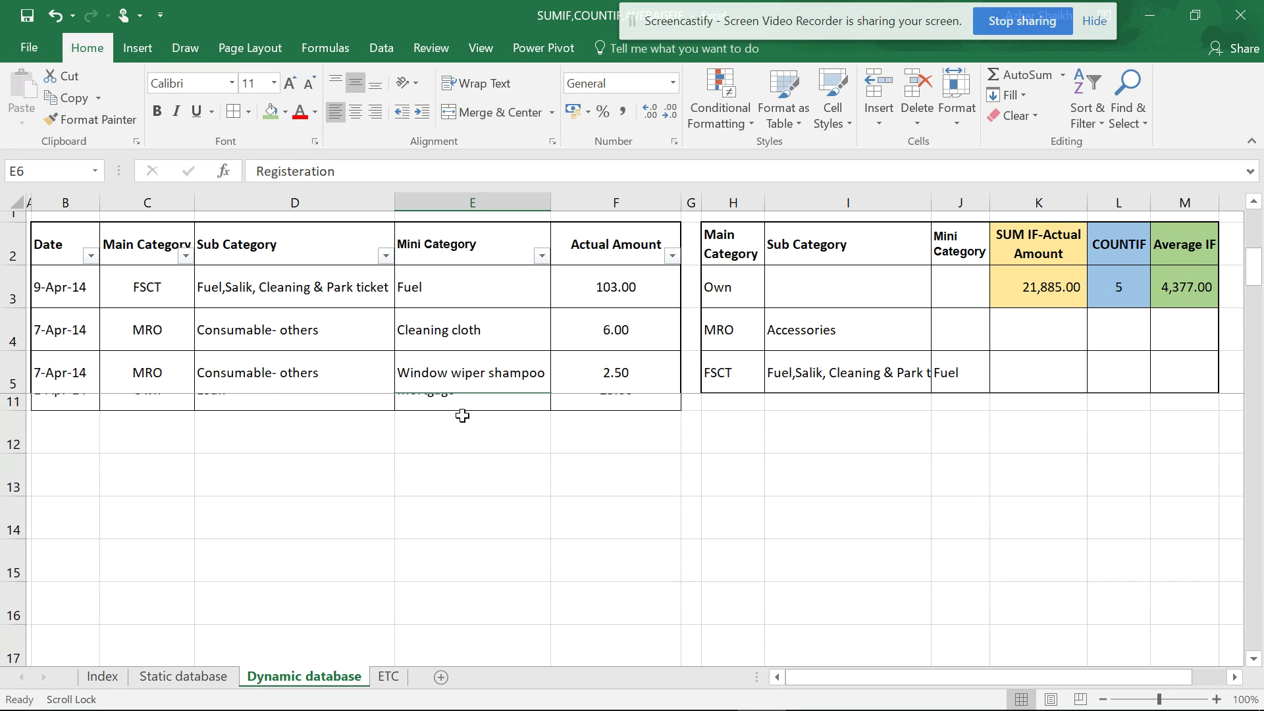
# - Examine the entries in A2:E5 of the ETC sheet and return to the start of the Dynamic database table
pyautogui.click(381, 676)
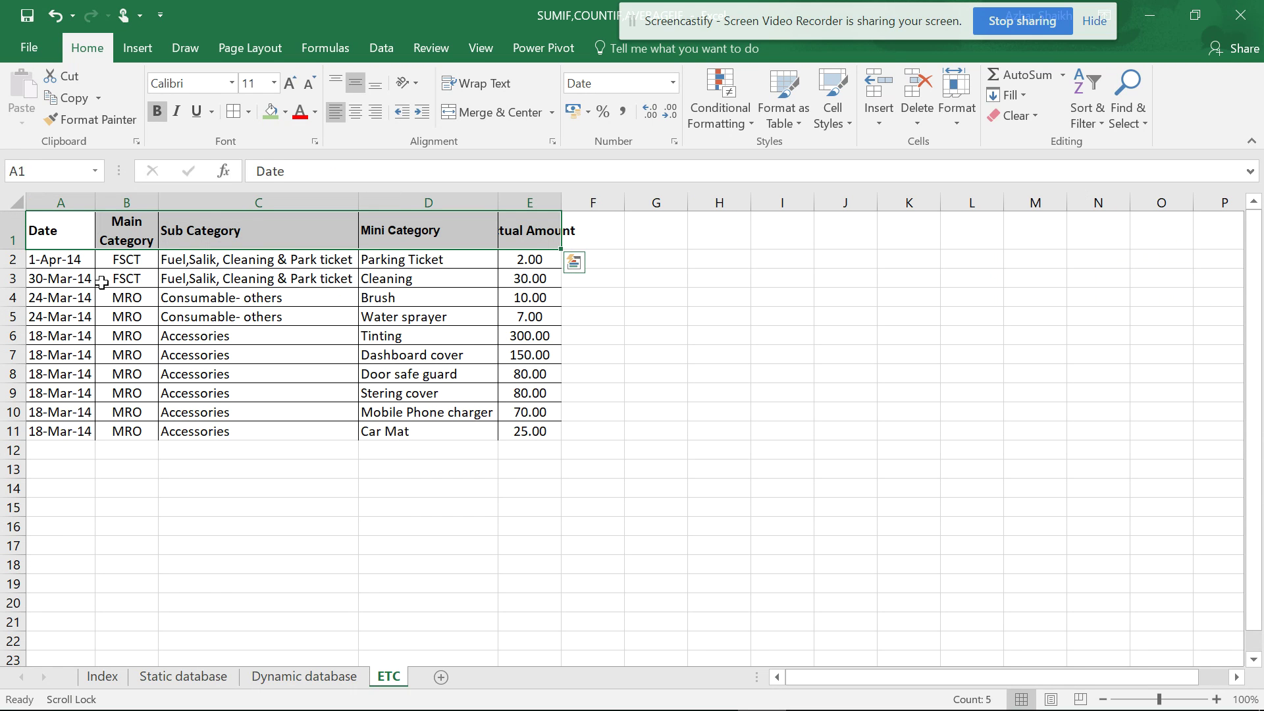
pyautogui.moveTo(78, 259); pyautogui.dragTo(531, 323)
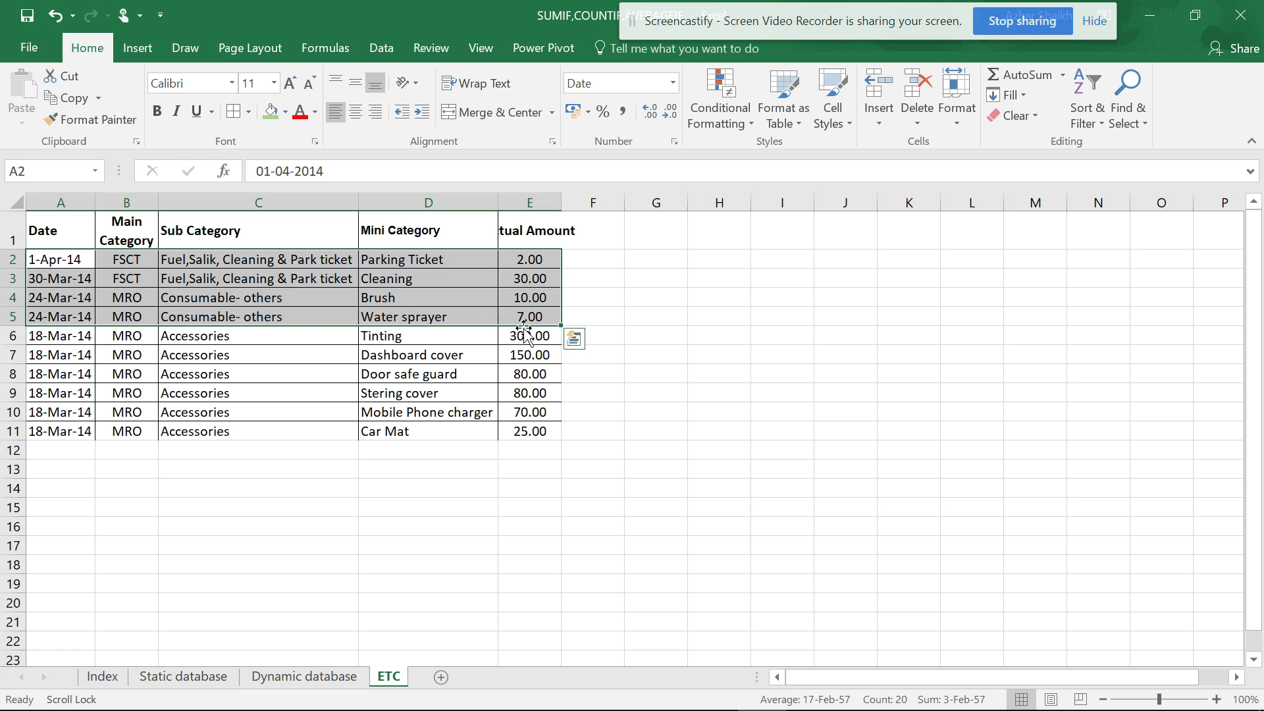
pyautogui.click(301, 677)
pyautogui.scroll(2, 186, 453)
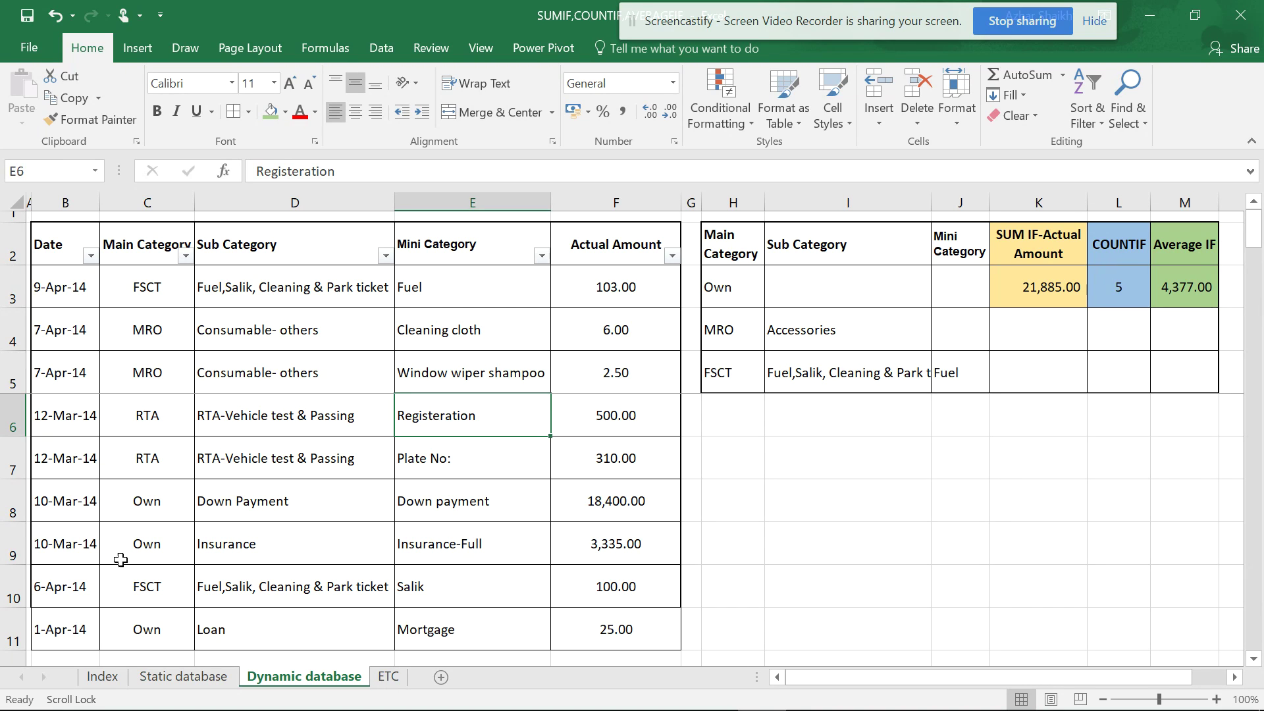
# - Copy the 10-Mar-14 Own Insurance record in B9:F9 into rows 12 and 13 directly below the table
pyautogui.click(41, 493)
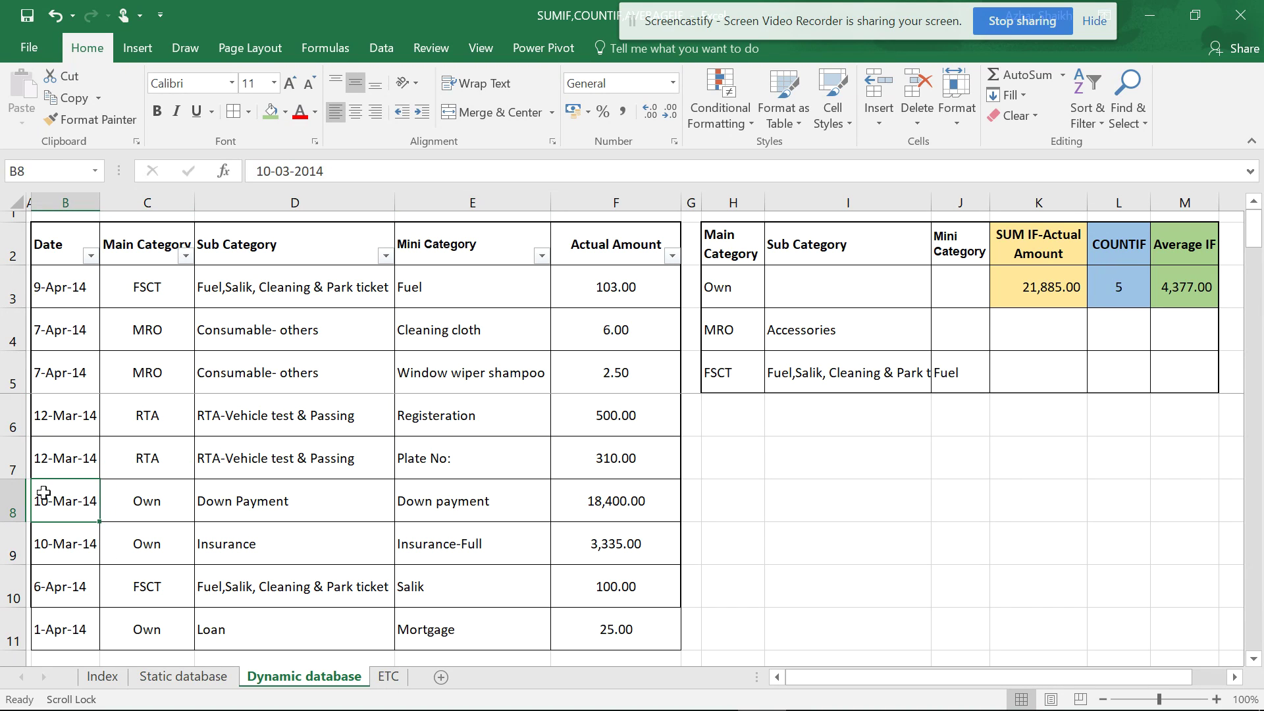
pyautogui.moveTo(69, 539); pyautogui.dragTo(604, 550)
pyautogui.hotkey('ctrl', 'c')
pyautogui.click(84, 539)
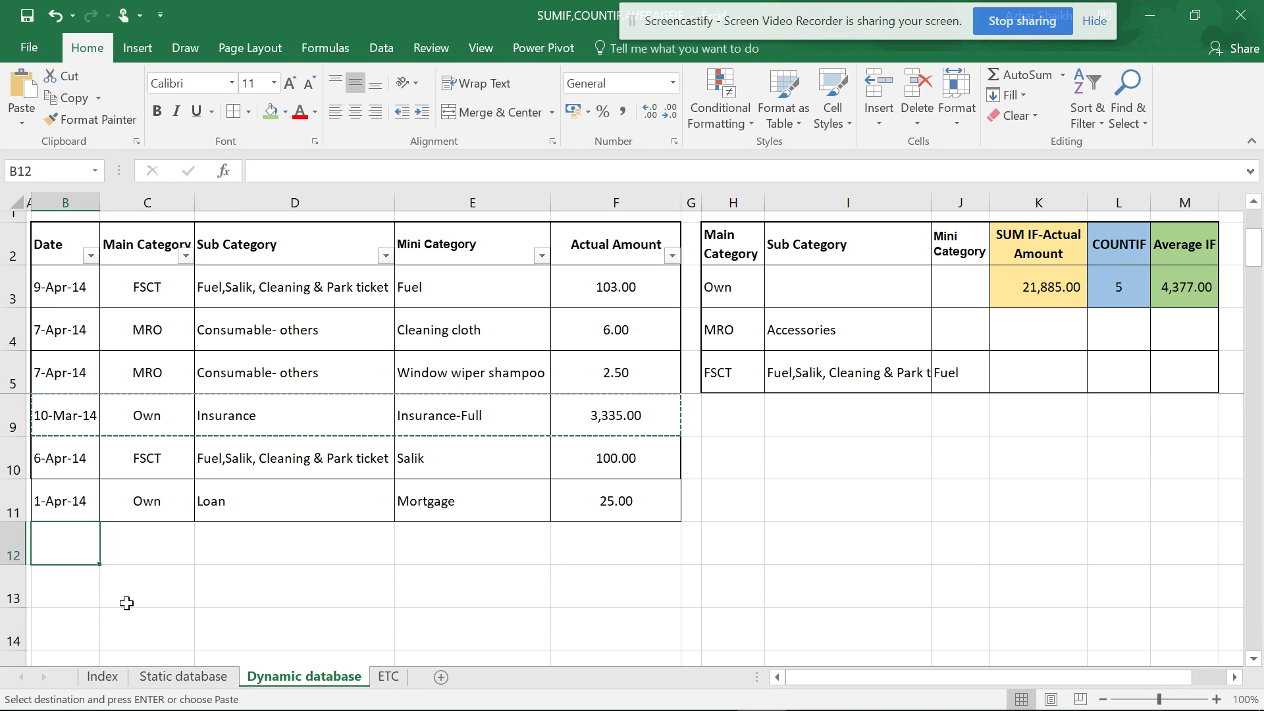
pyautogui.hotkey('ctrl', 'v')
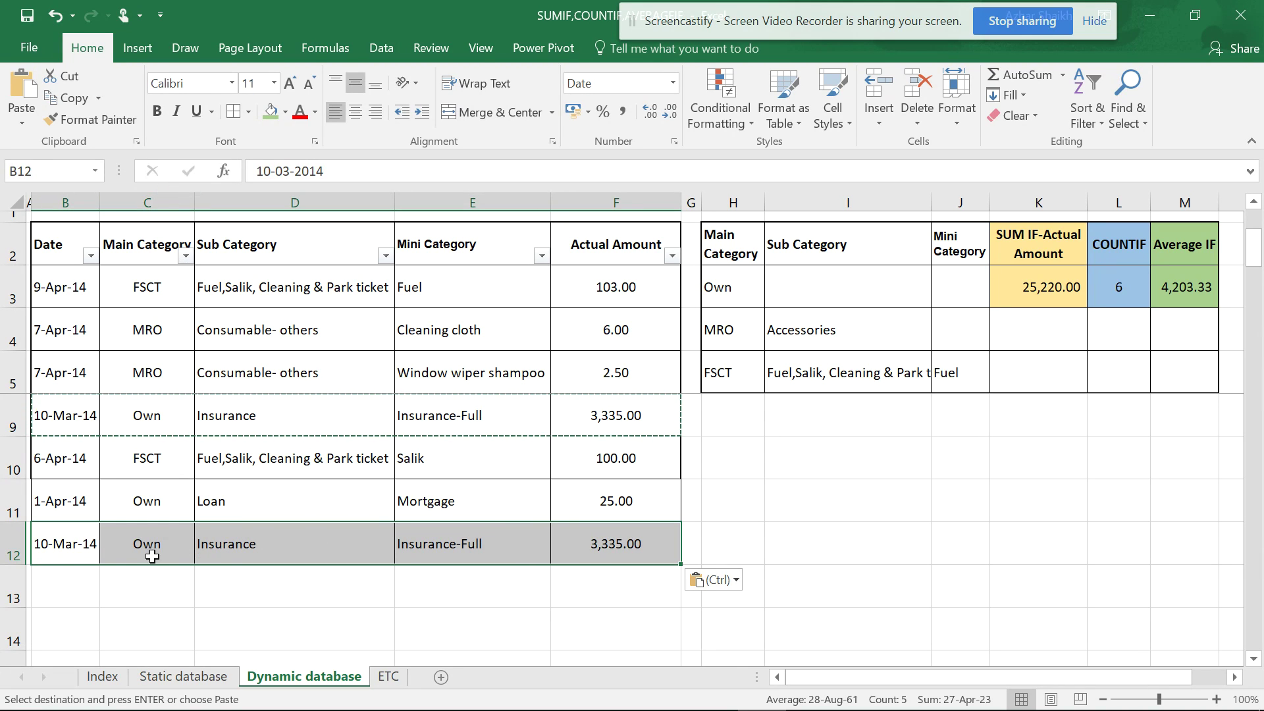
pyautogui.moveTo(66, 548); pyautogui.dragTo(614, 583)
pyautogui.press('Return')
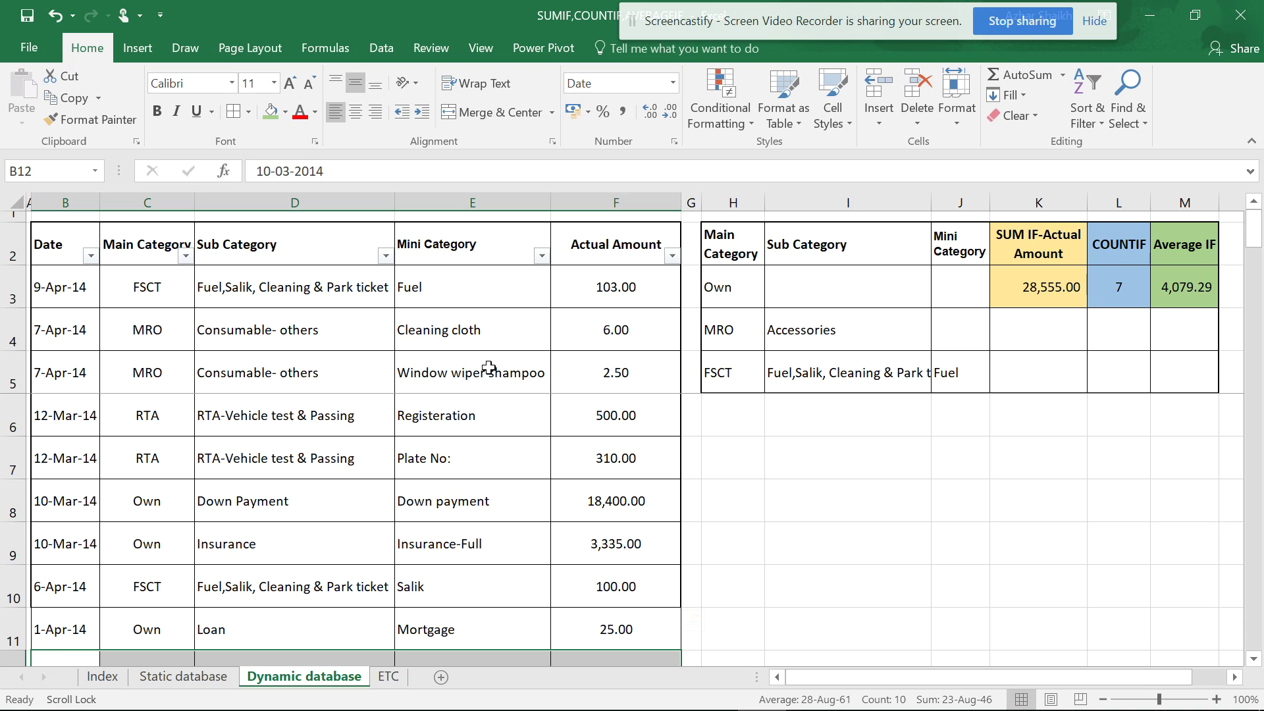
# - Look over the SUMIF, COUNTIF and AVERAGEIF diagrams on the Index sheet and return to the Dynamic database sheet
pyautogui.click(102, 677)
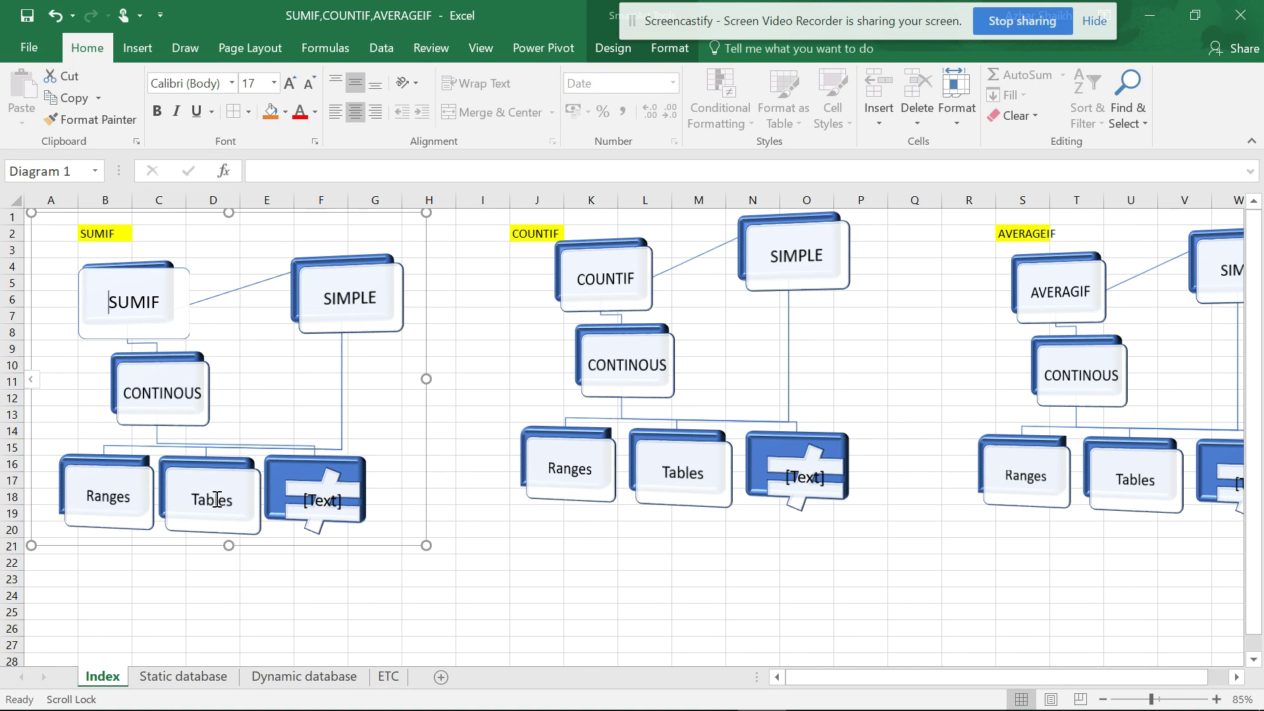
pyautogui.click(303, 676)
pyautogui.scroll(-1, 551, 389)
pyautogui.scroll(1, 552, 388)
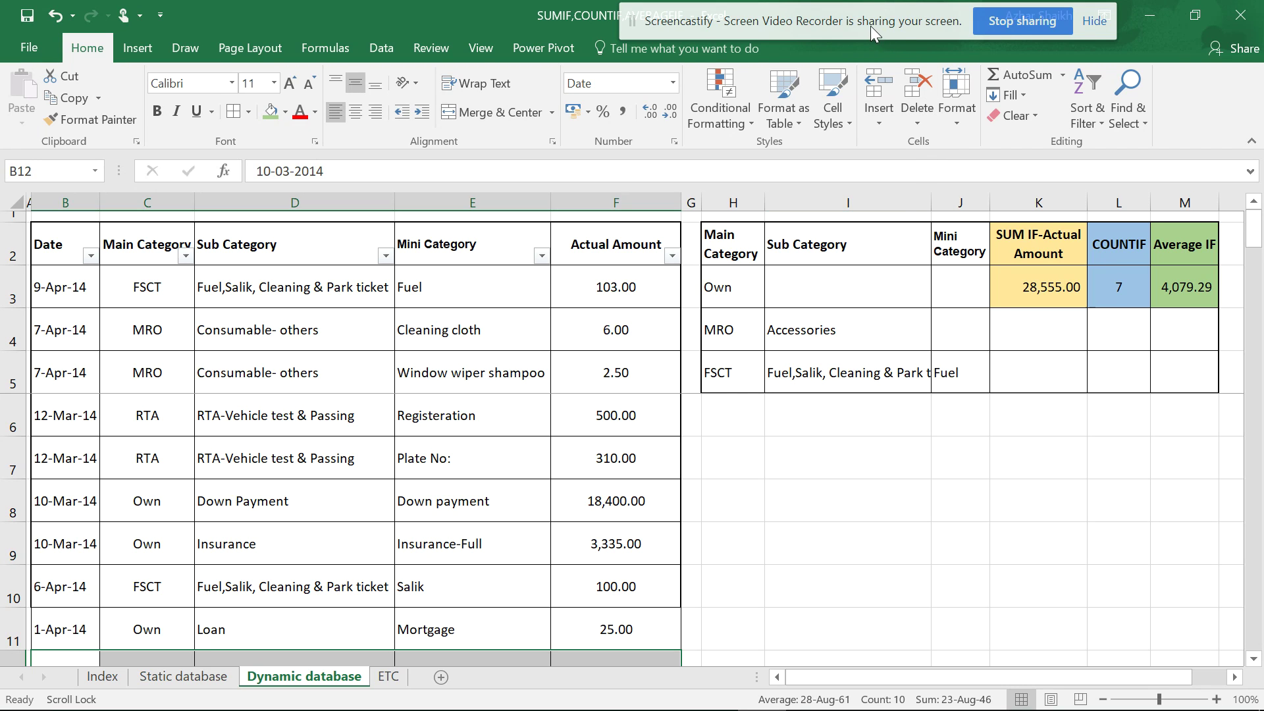
pyautogui.moveTo(870, 26); pyautogui.dragTo(1010, 25)
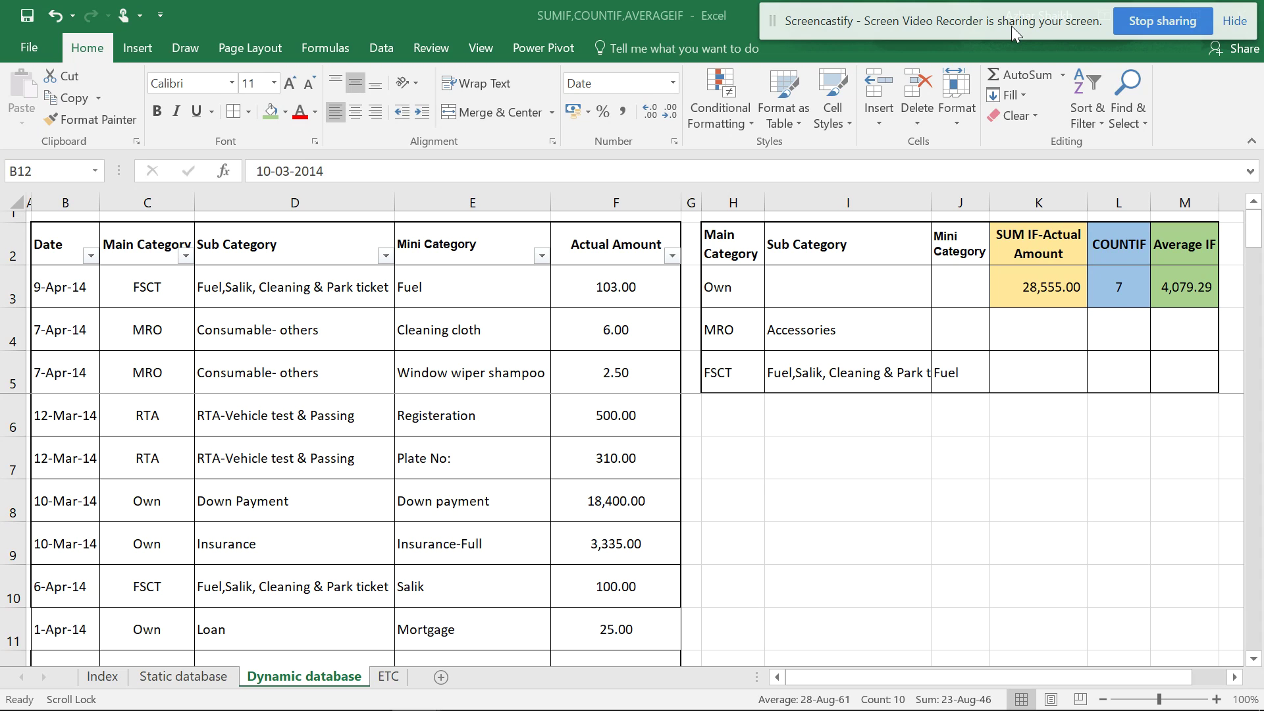